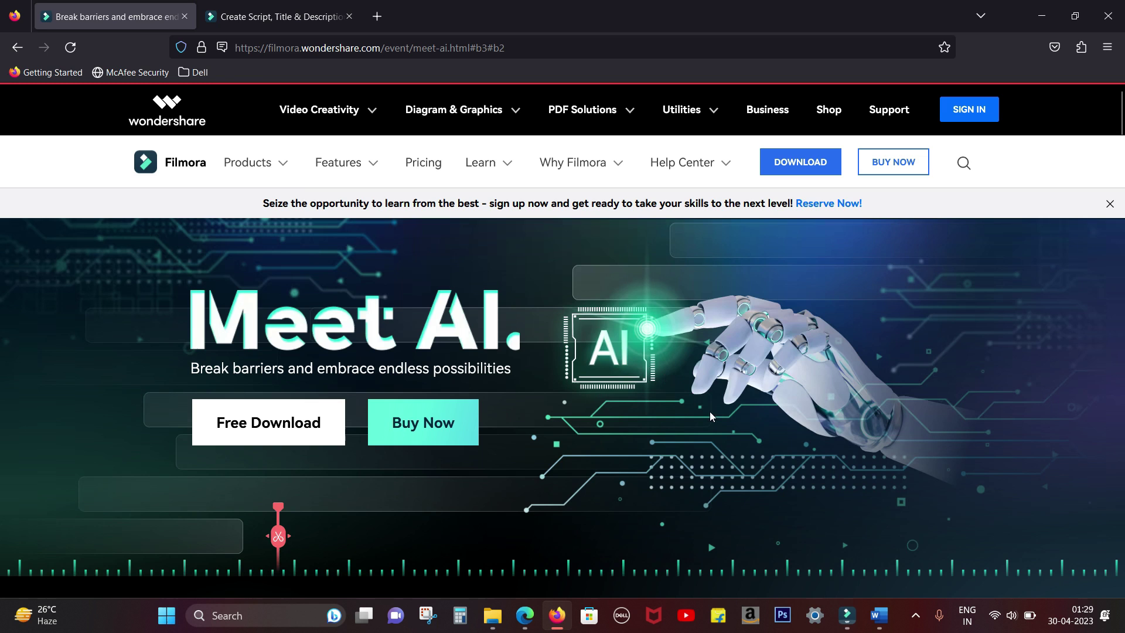
Add a Quick Text 'Text Here' title to the timeline and open it for editing
click(846, 615)
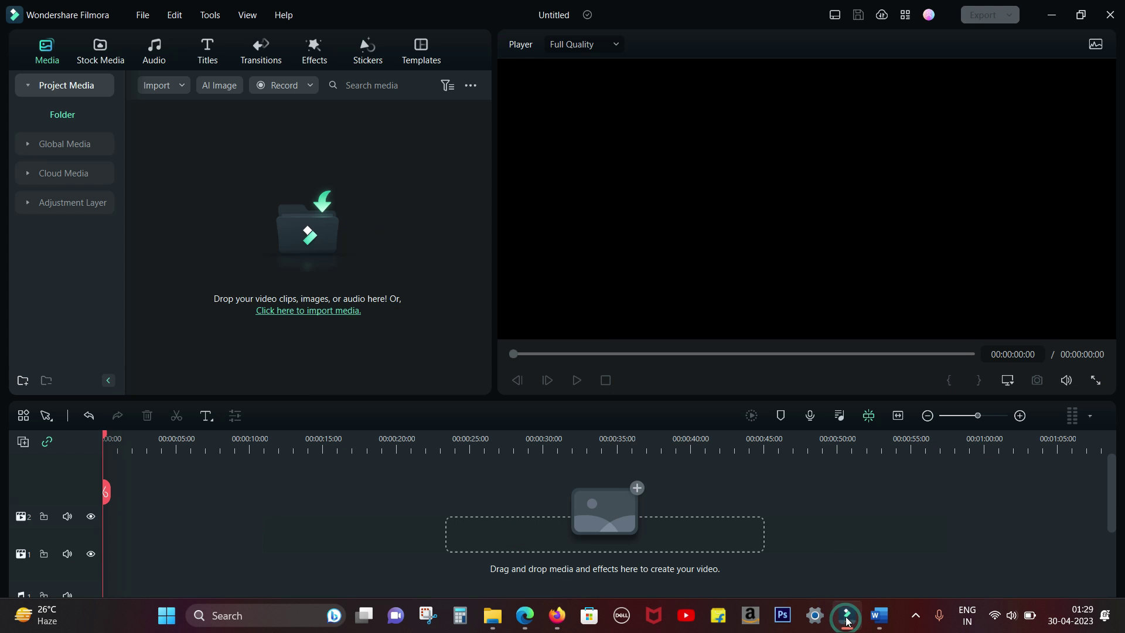
click(208, 415)
click(219, 440)
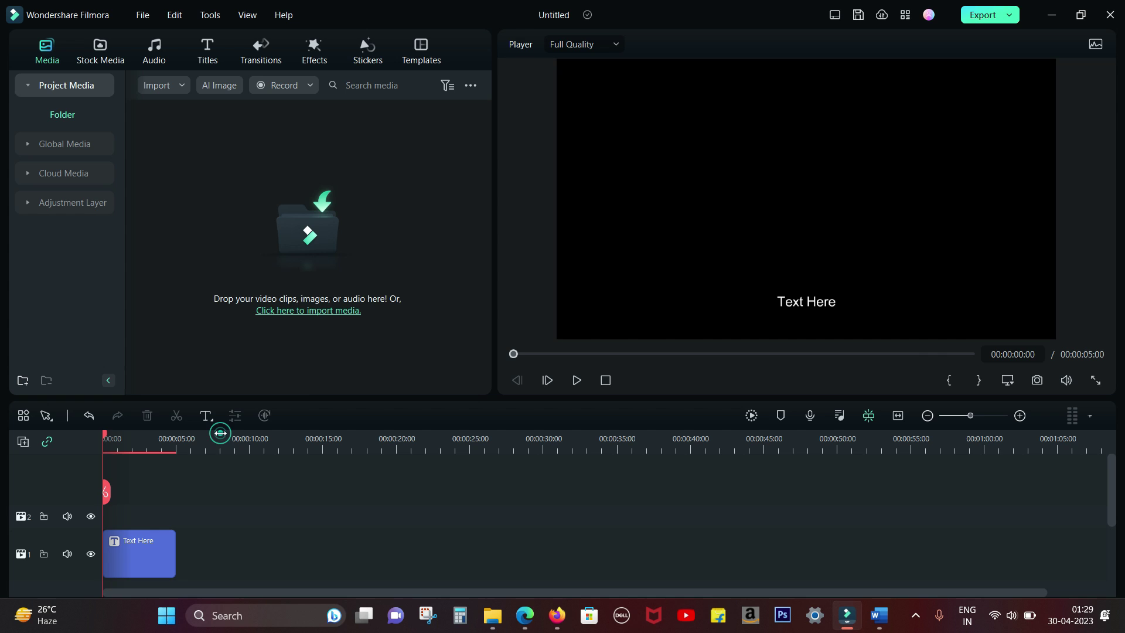
double_click(151, 555)
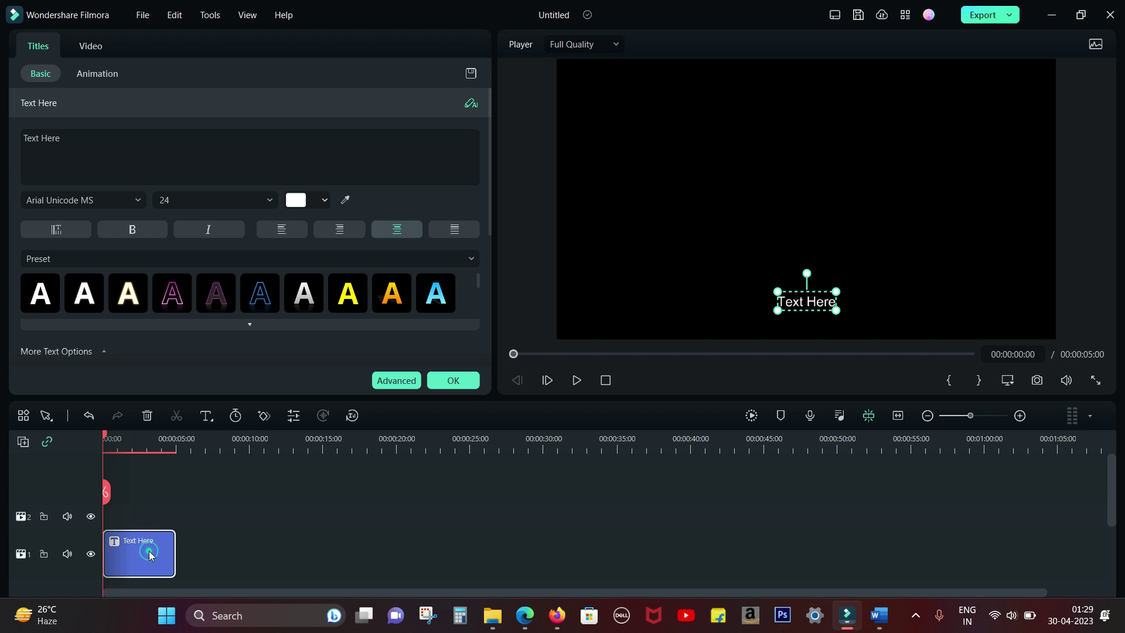
Ask AI Copywriting for a video script on the benefits of shared office space
click(470, 104)
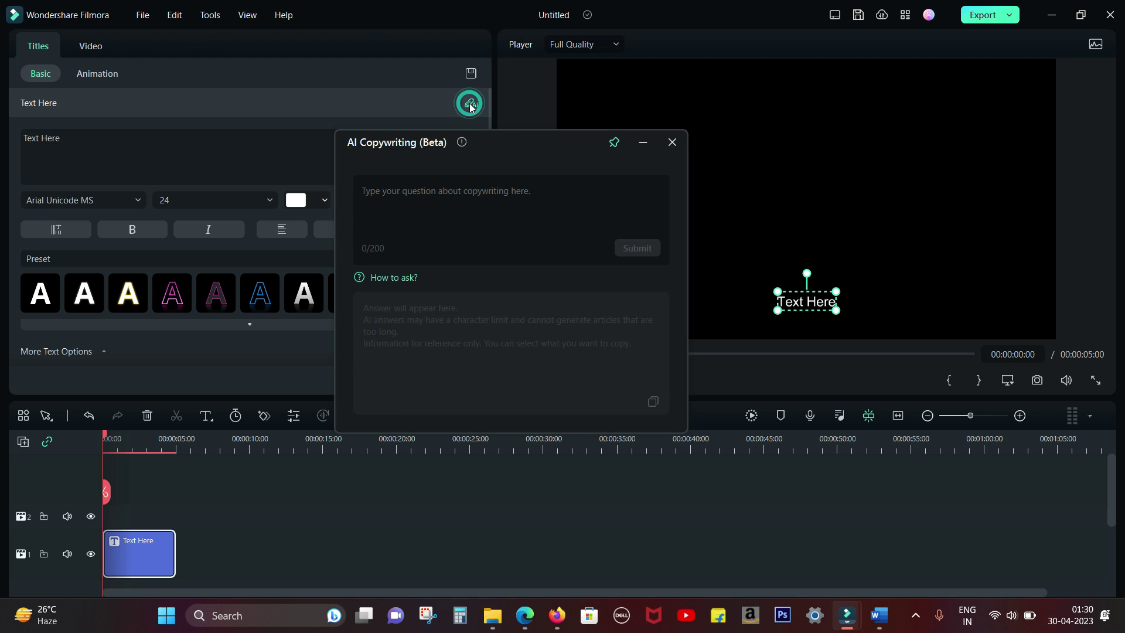
click(479, 218)
drag(524, 141, 579, 200)
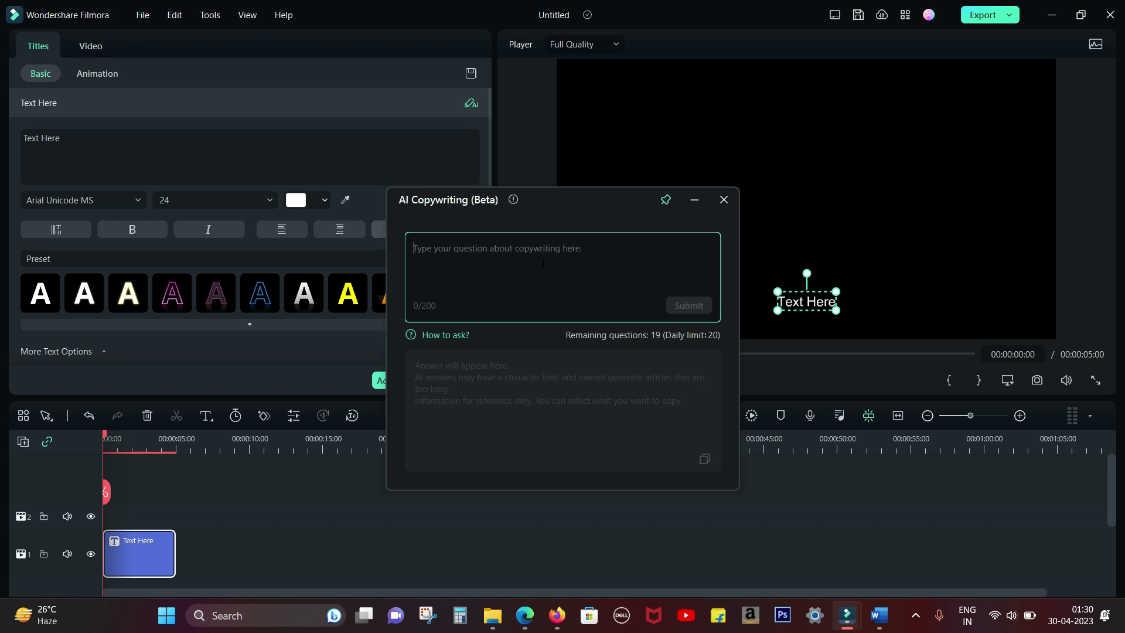
text(Wri)
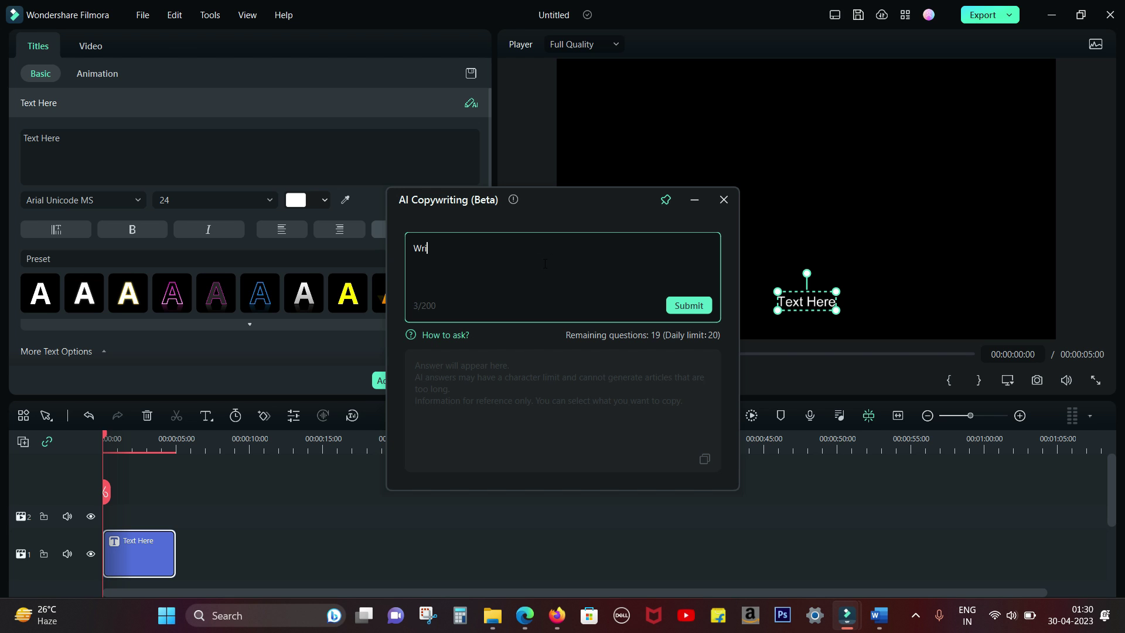
text(te a script on benefits of shared office space)
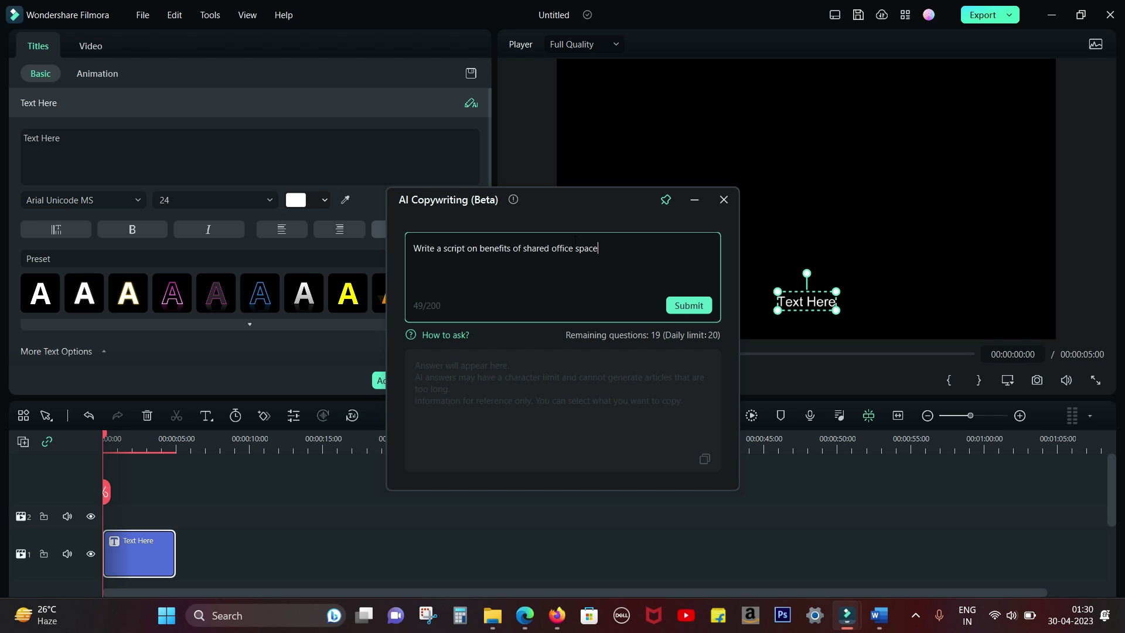
click(680, 305)
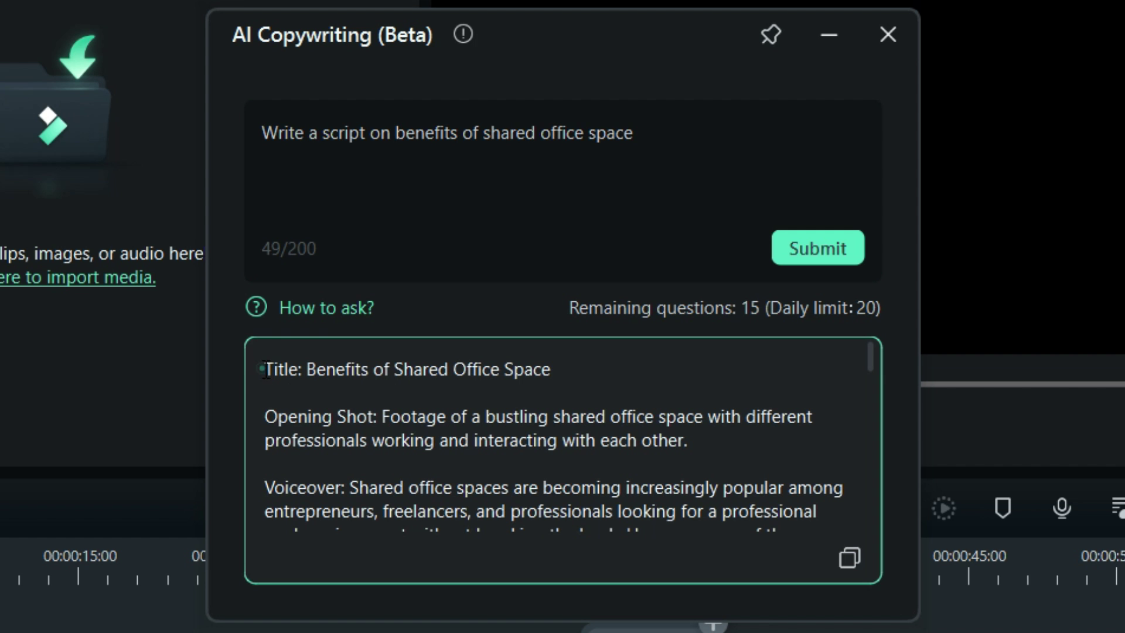
Read the script from its title 'Benefits of Shared Office Space' down to the Closing credits line
drag(415, 361, 432, 362)
click(305, 368)
drag(304, 367, 561, 373)
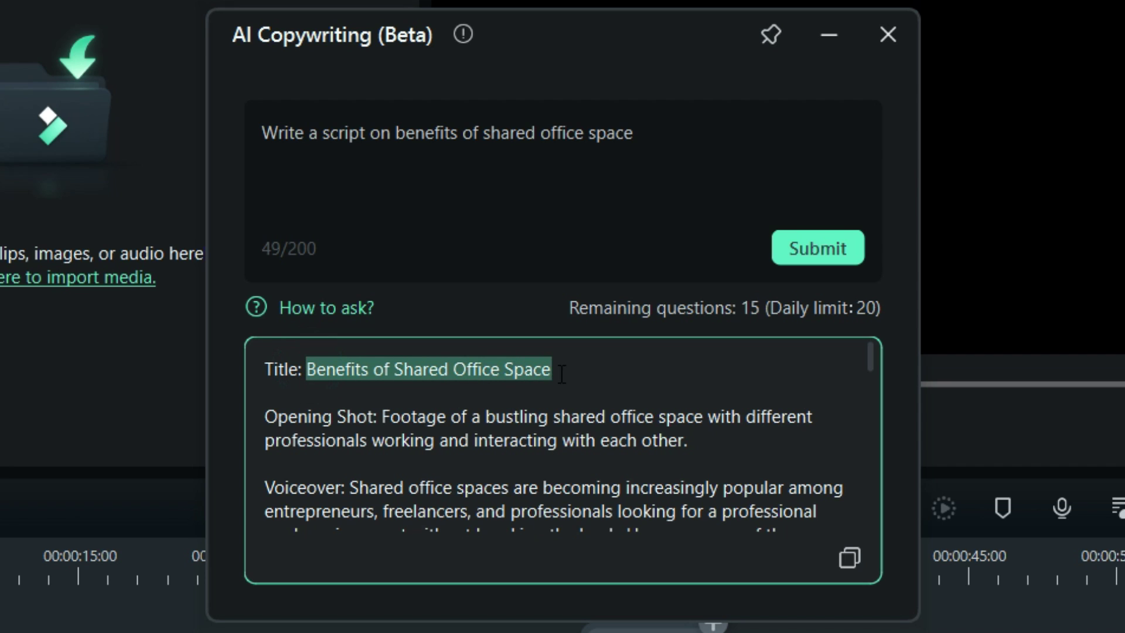
click(597, 369)
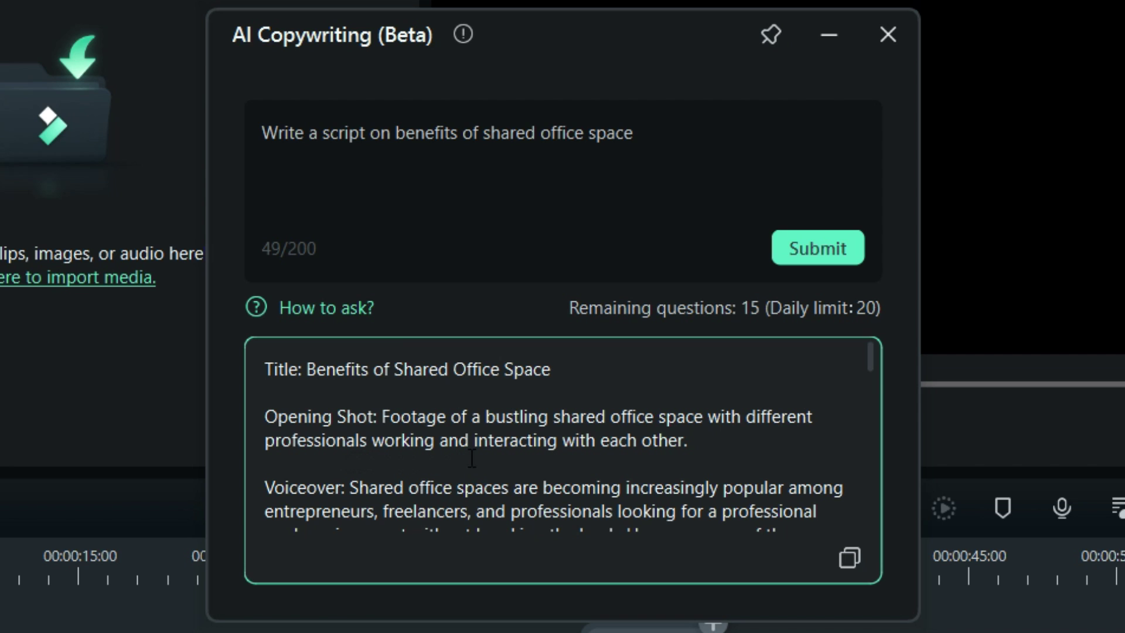
scroll(391, 423, down, 3)
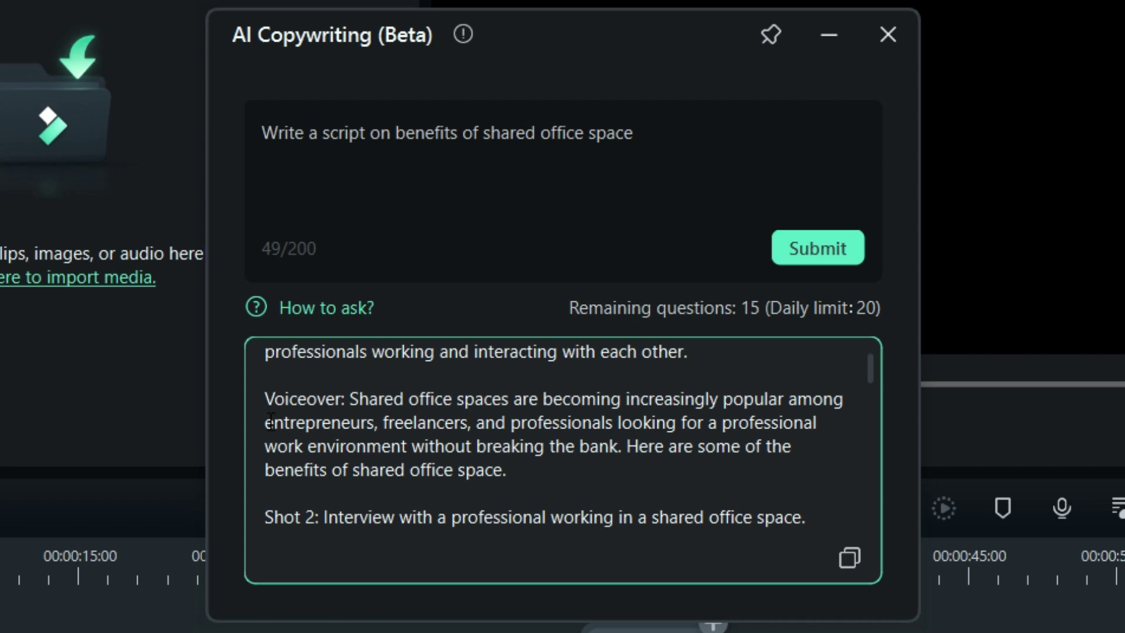
scroll(334, 407, down, 3)
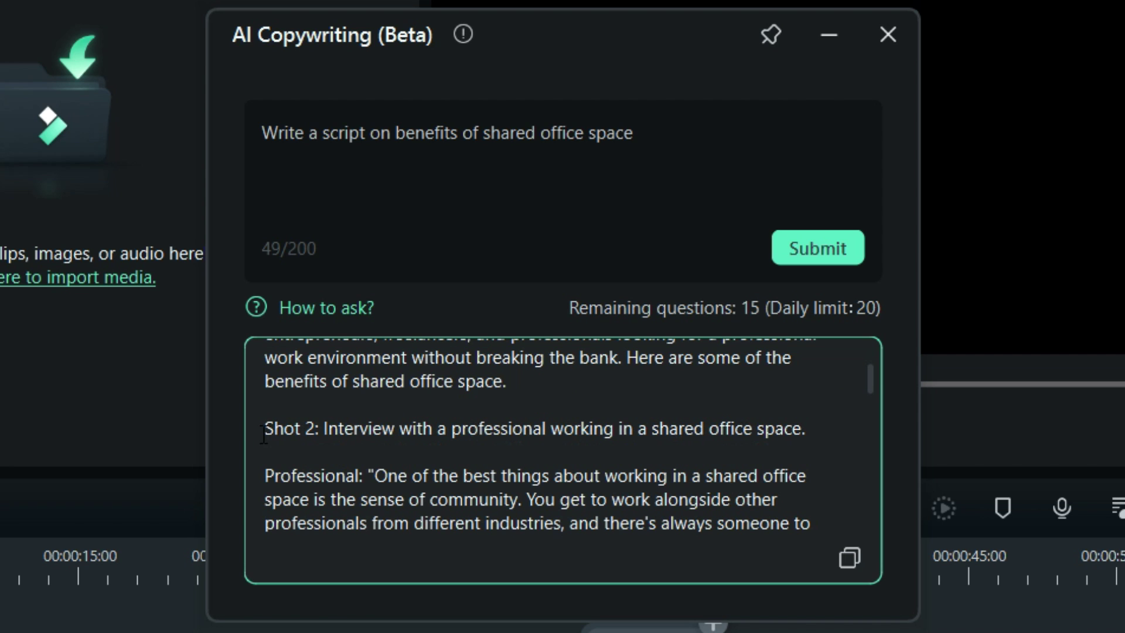
drag(259, 433, 313, 434)
scroll(313, 433, down, 3)
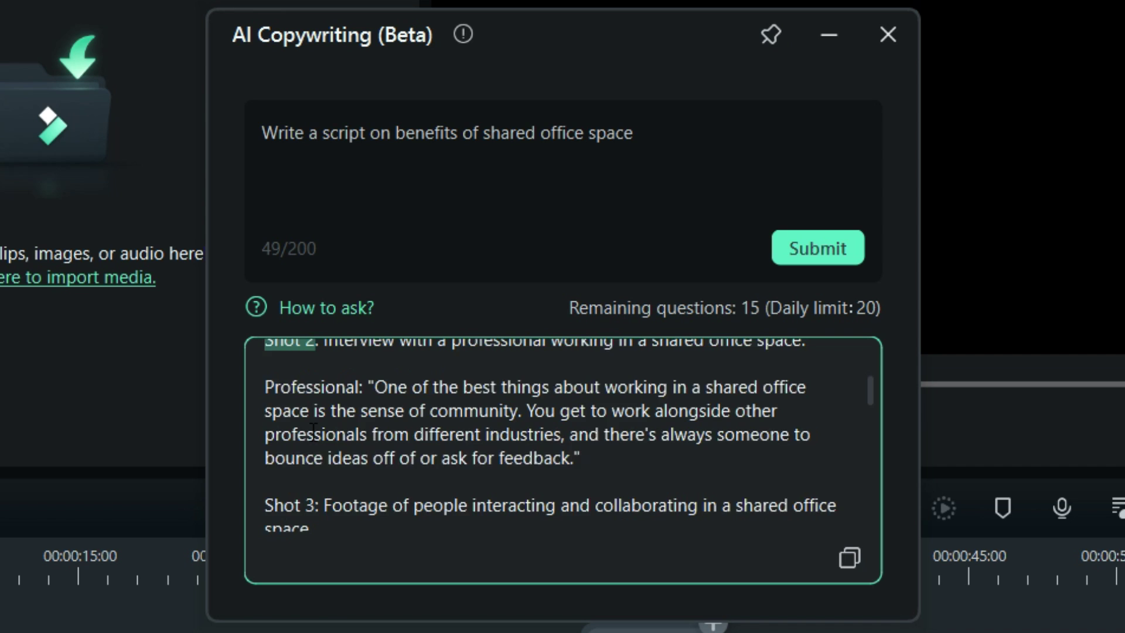
scroll(313, 433, down, 3)
scroll(313, 433, down, 12)
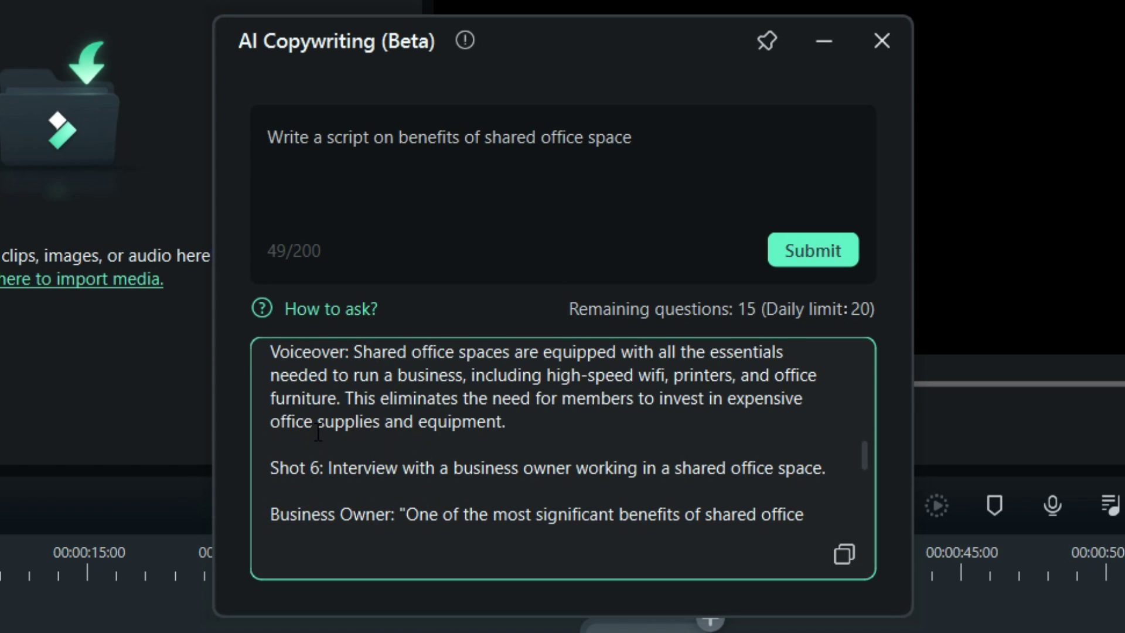
scroll(318, 433, down, 9)
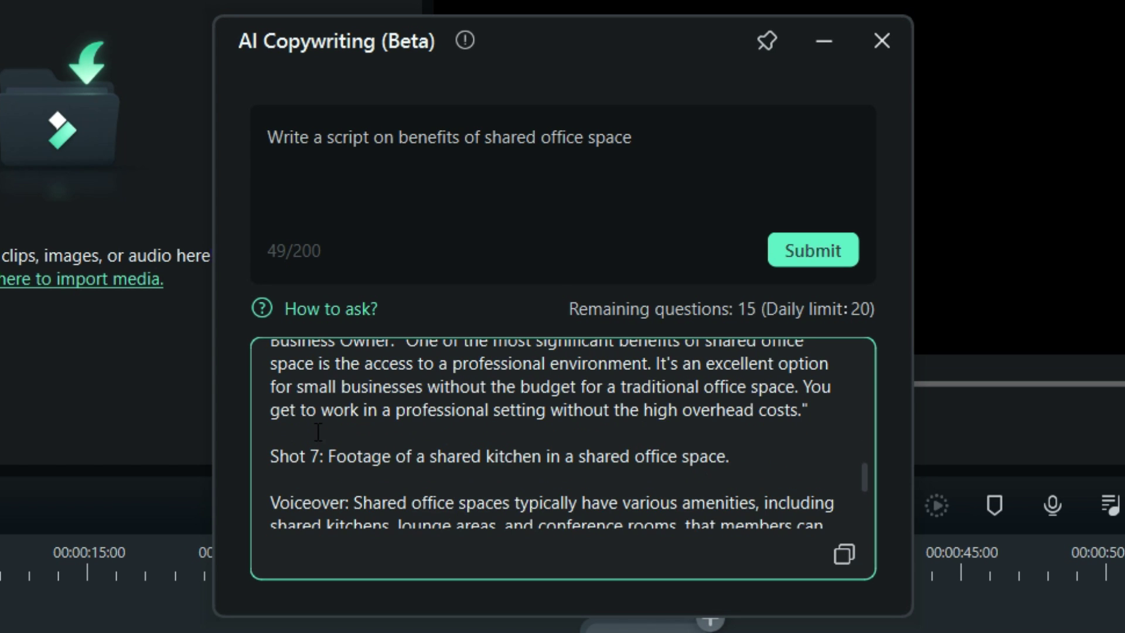
scroll(318, 433, down, 6)
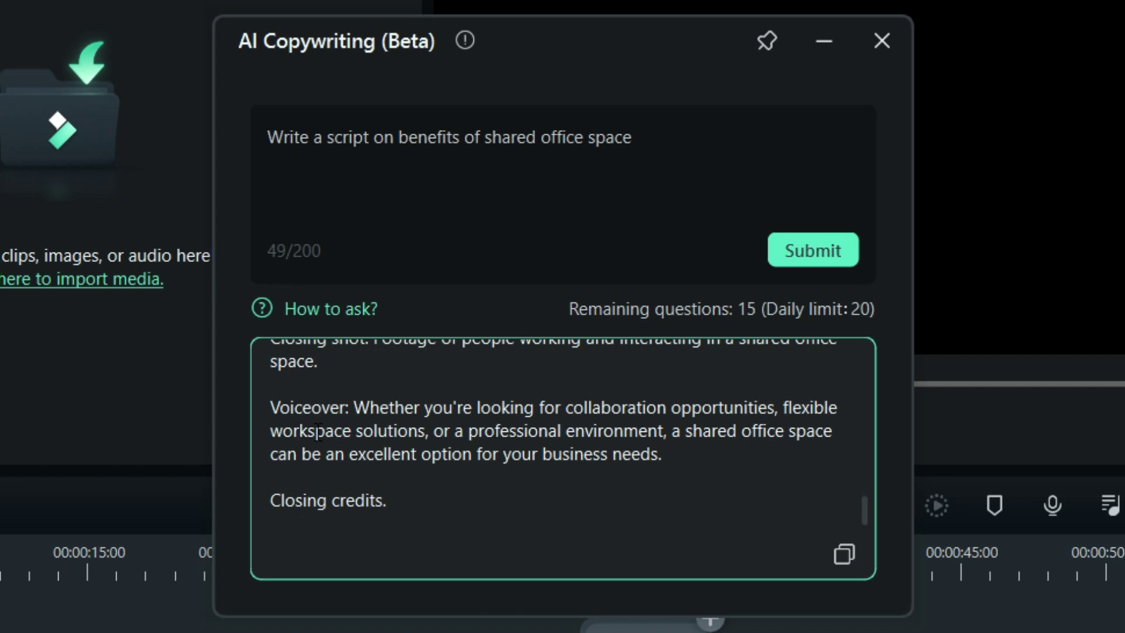
drag(270, 501, 403, 501)
Scroll back up and highlight the opening shot description
scroll(407, 495, up, 20)
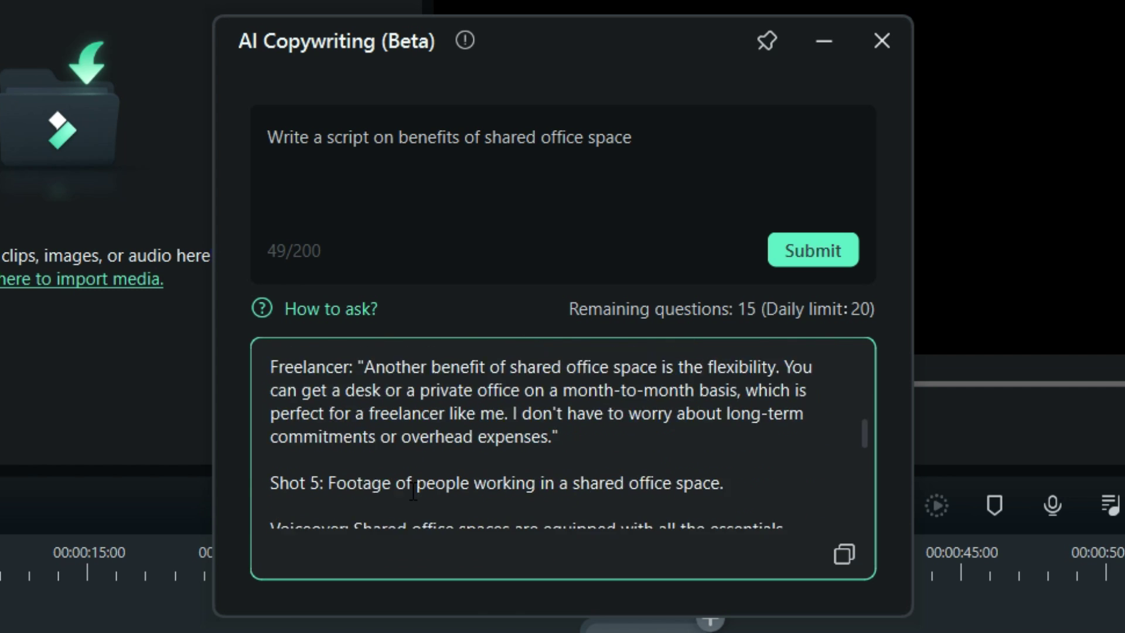
scroll(413, 490, up, 3)
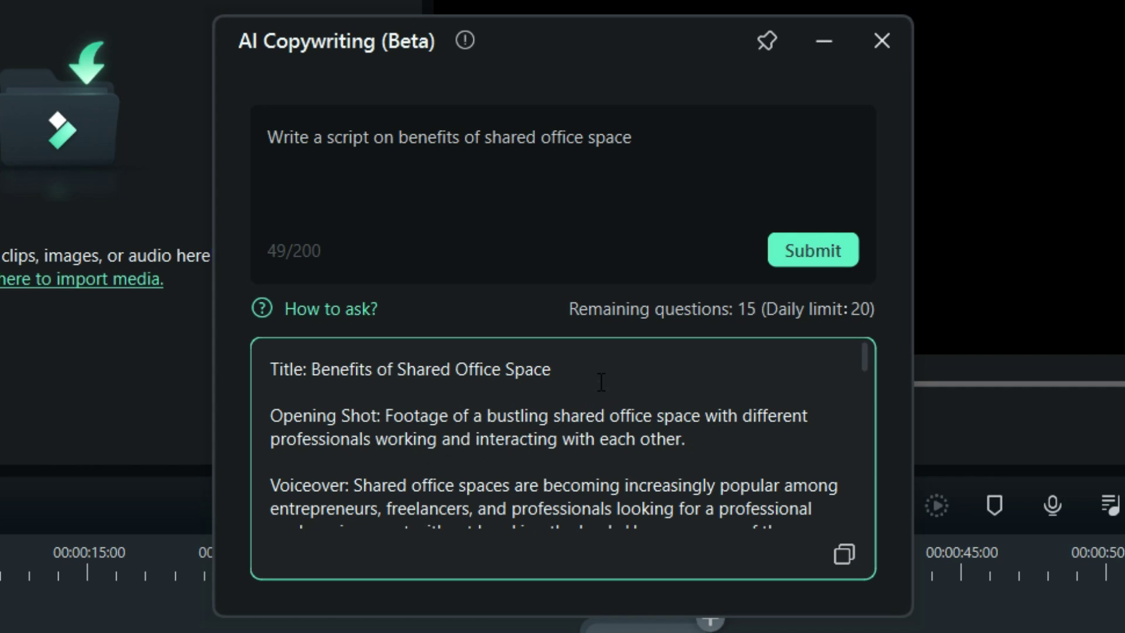
click(580, 376)
drag(386, 417, 793, 436)
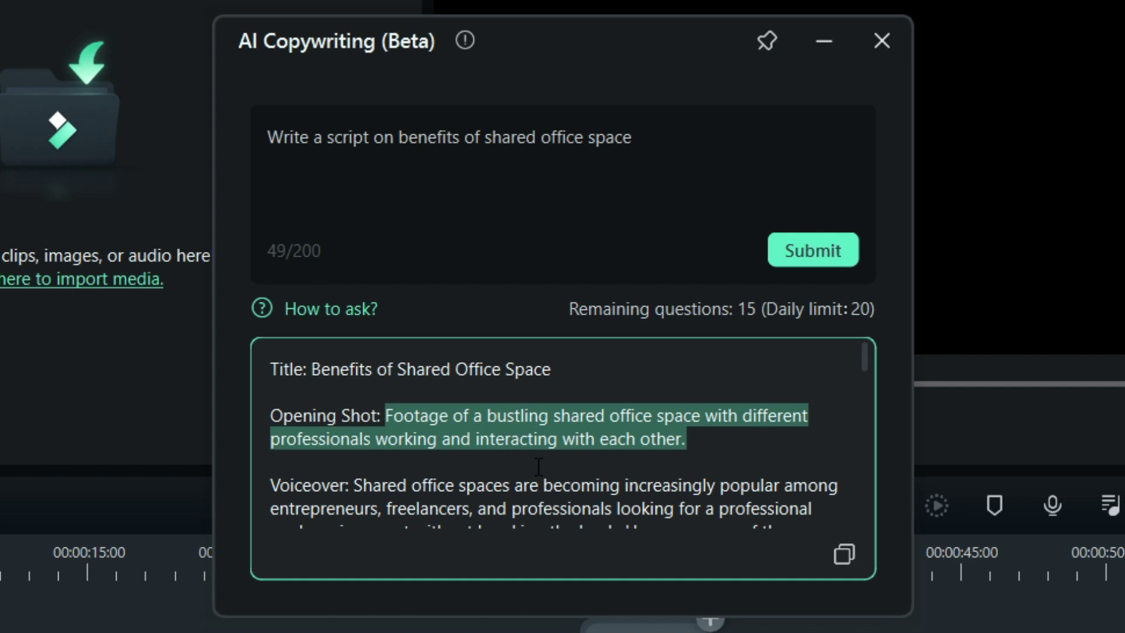
click(715, 454)
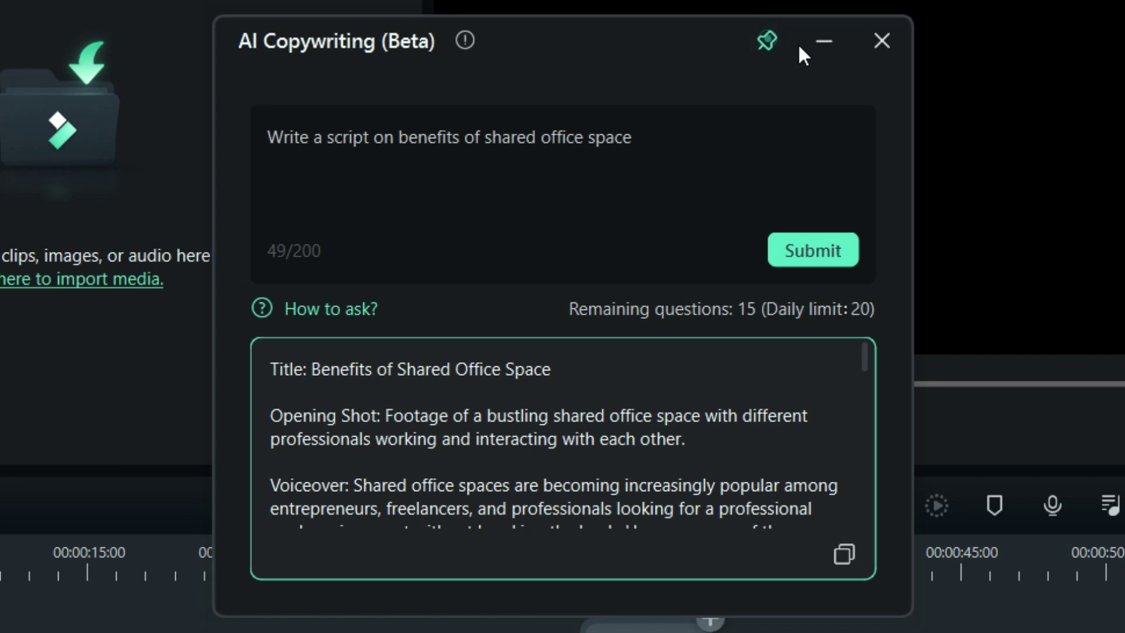
Search Pexels stock media for 'office' and place an office clip on the timeline
click(824, 44)
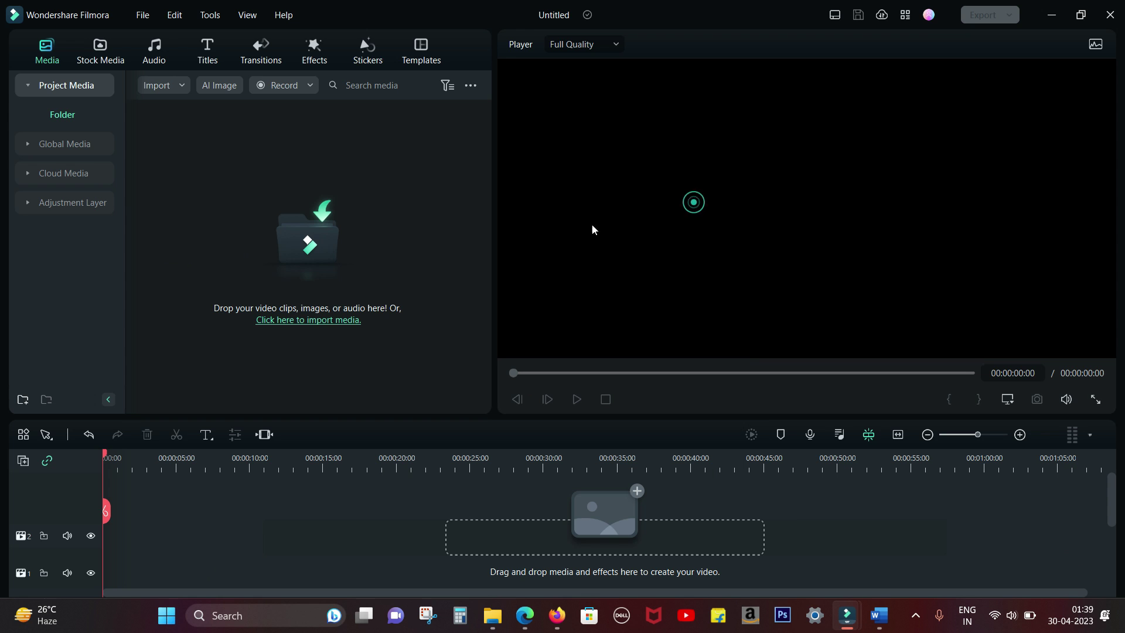
click(99, 55)
click(202, 85)
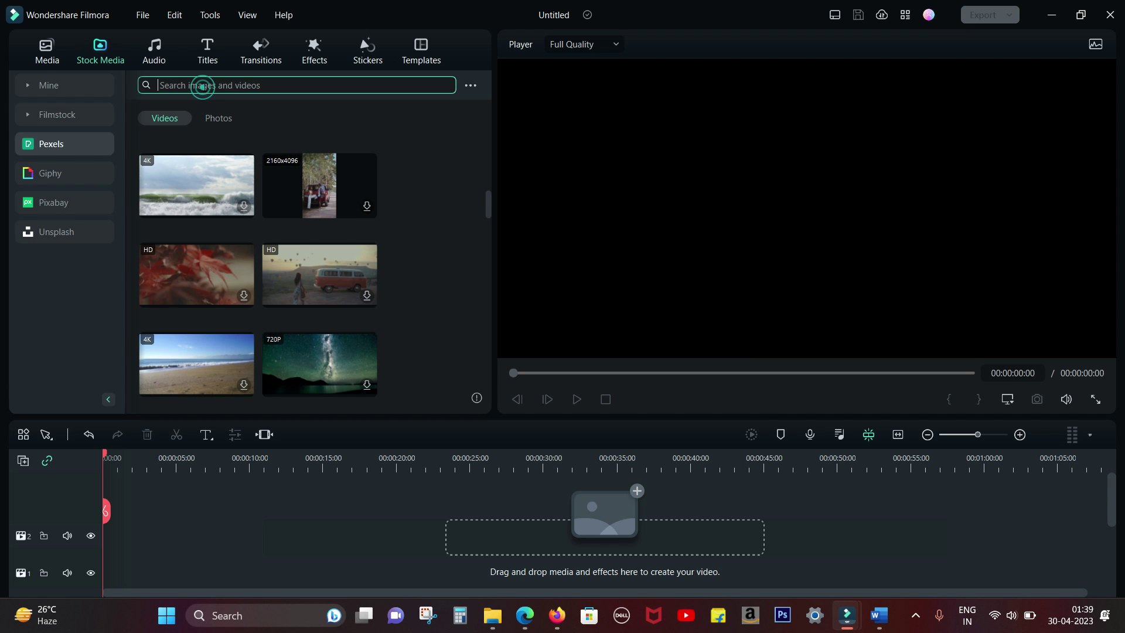
text(office)
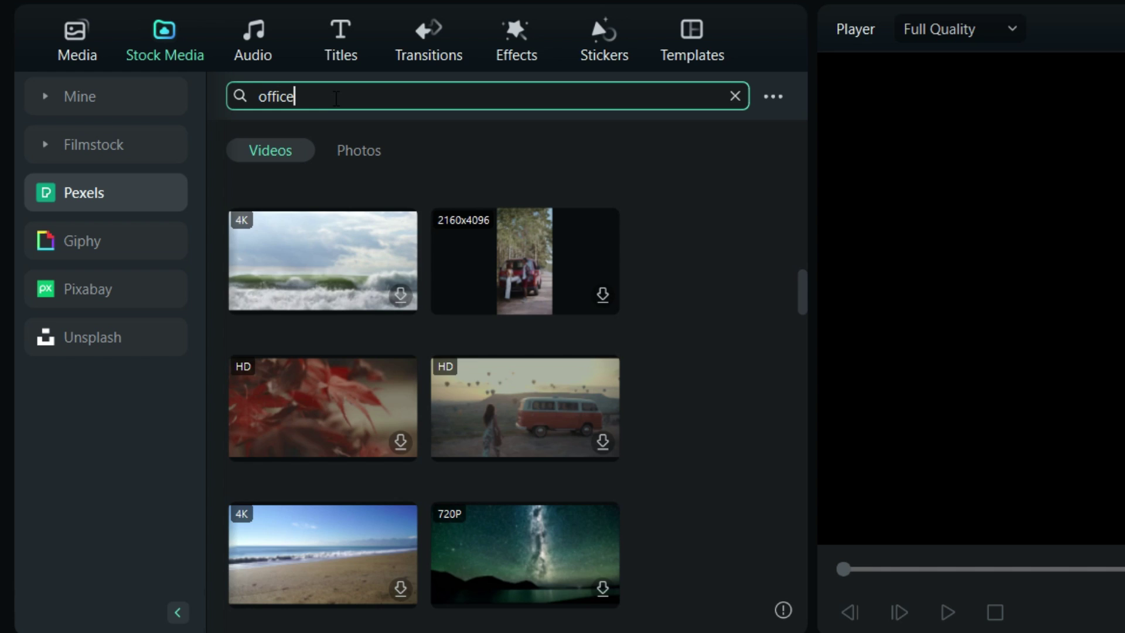
key(Return)
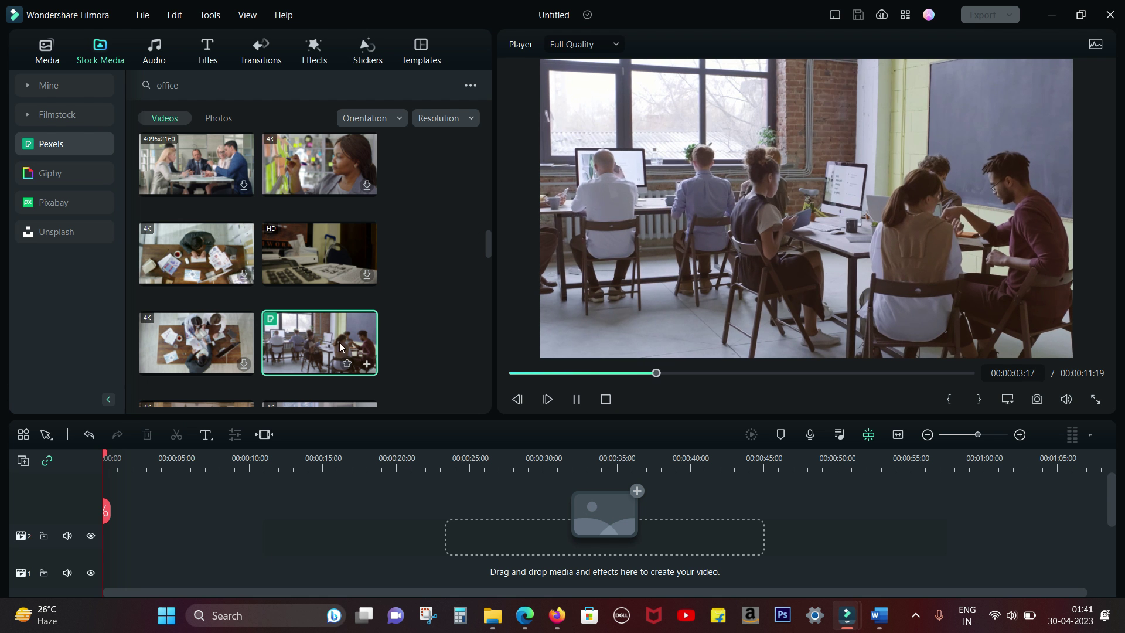
drag(339, 342, 104, 561)
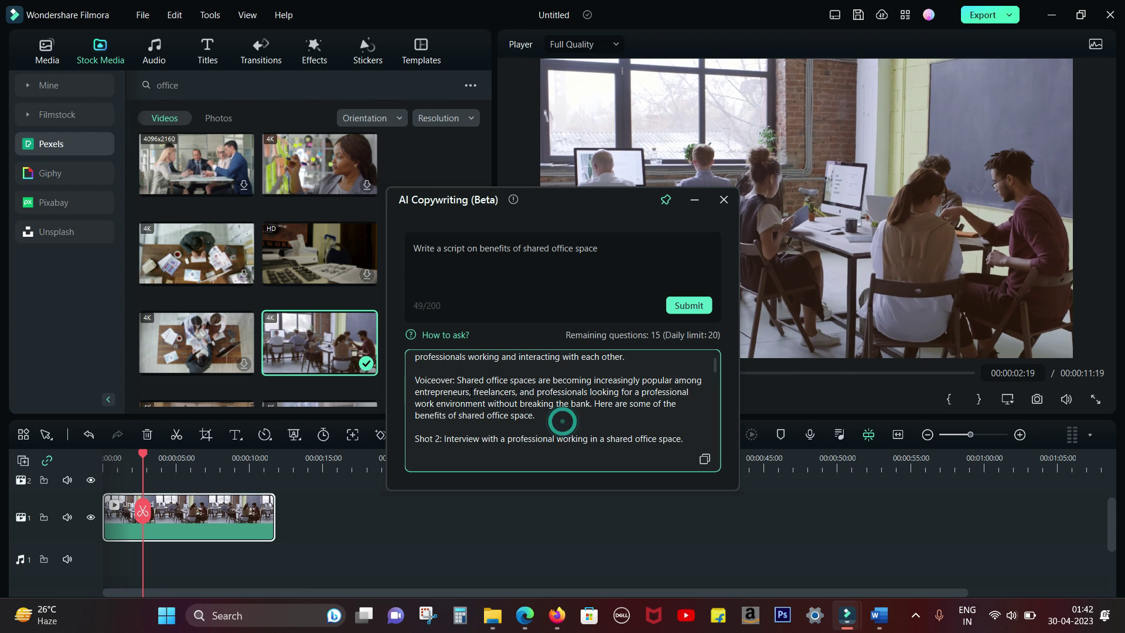
Copy the script's first voiceover paragraph from the AI Copywriting answer
drag(457, 379, 533, 416)
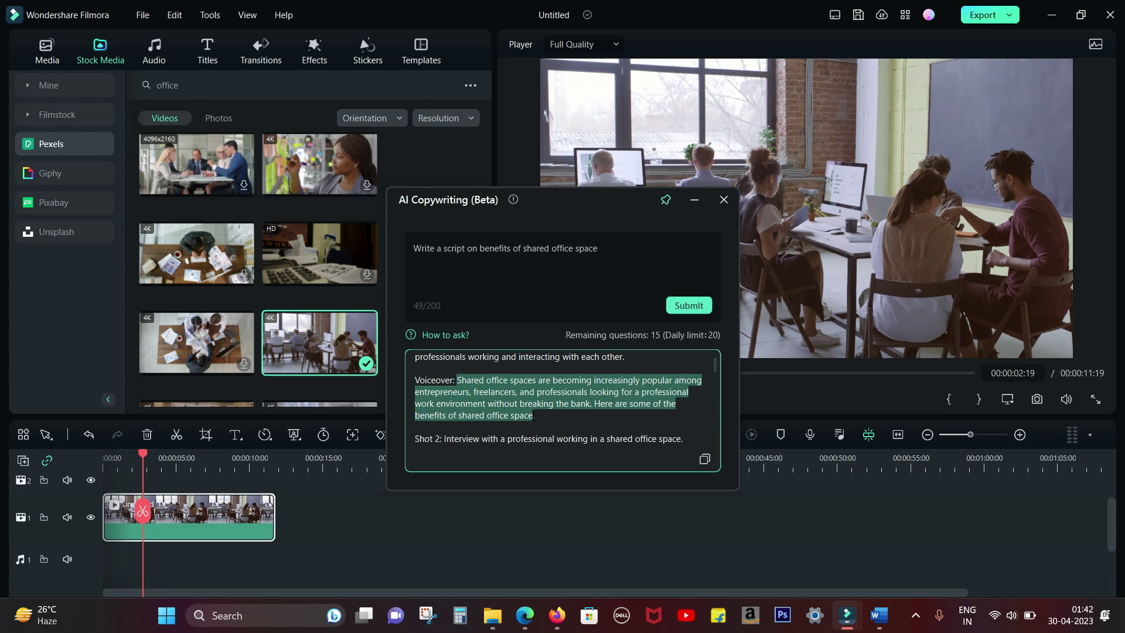
right_click(523, 400)
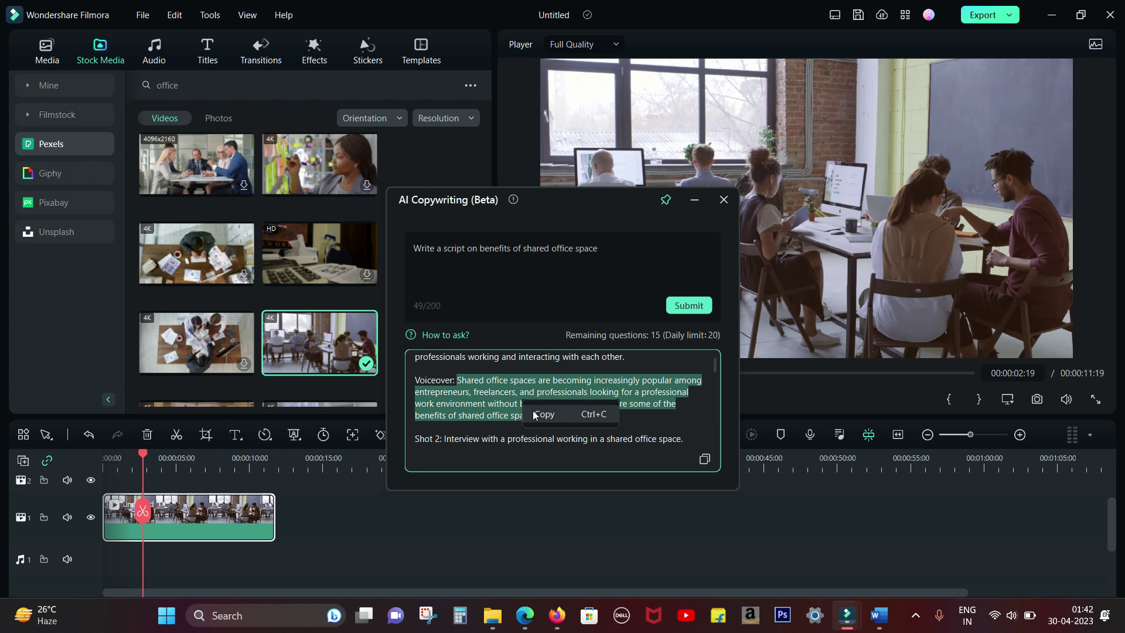
click(535, 414)
click(694, 200)
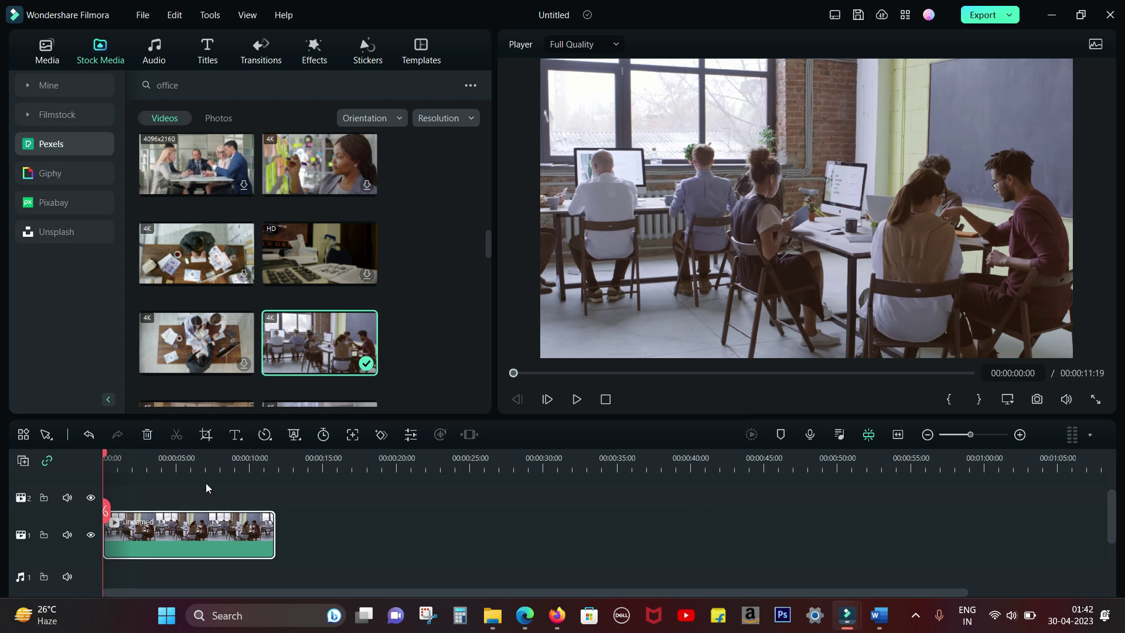
Add a quick text title, paste the script into it, and stretch it to about 19 seconds
click(237, 434)
click(251, 456)
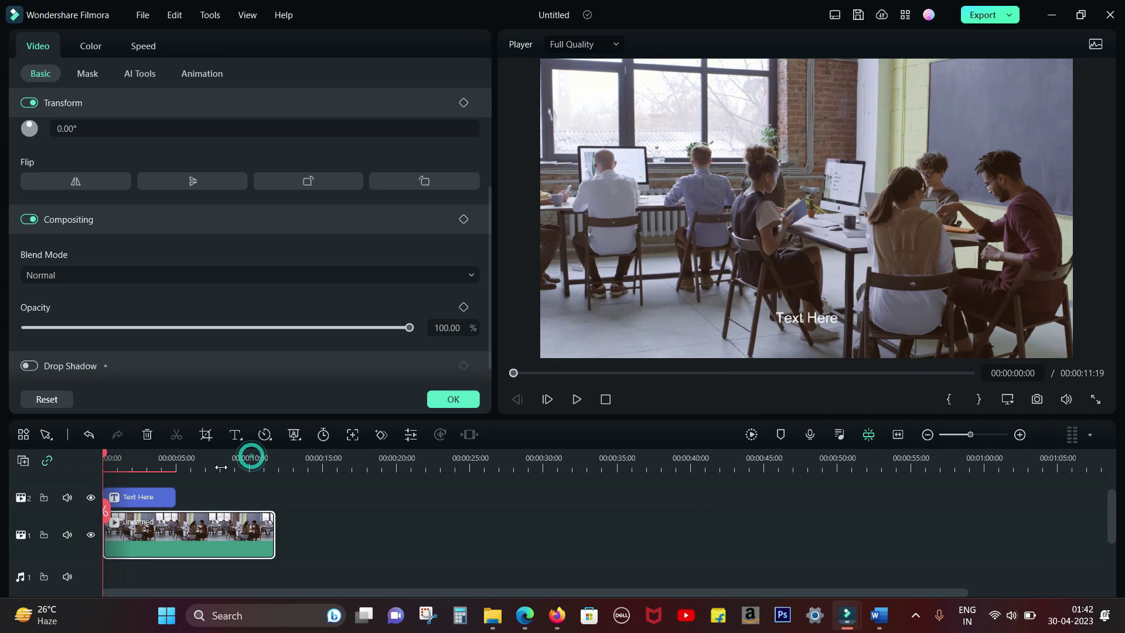
click(147, 502)
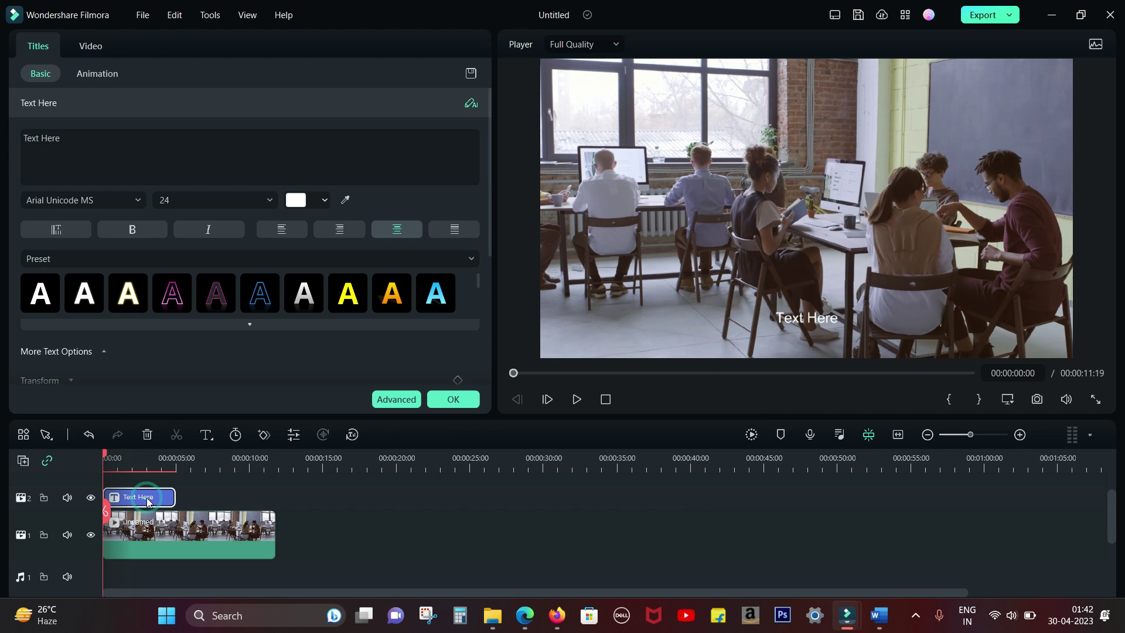
click(74, 141)
triple_click(74, 141)
right_click(41, 139)
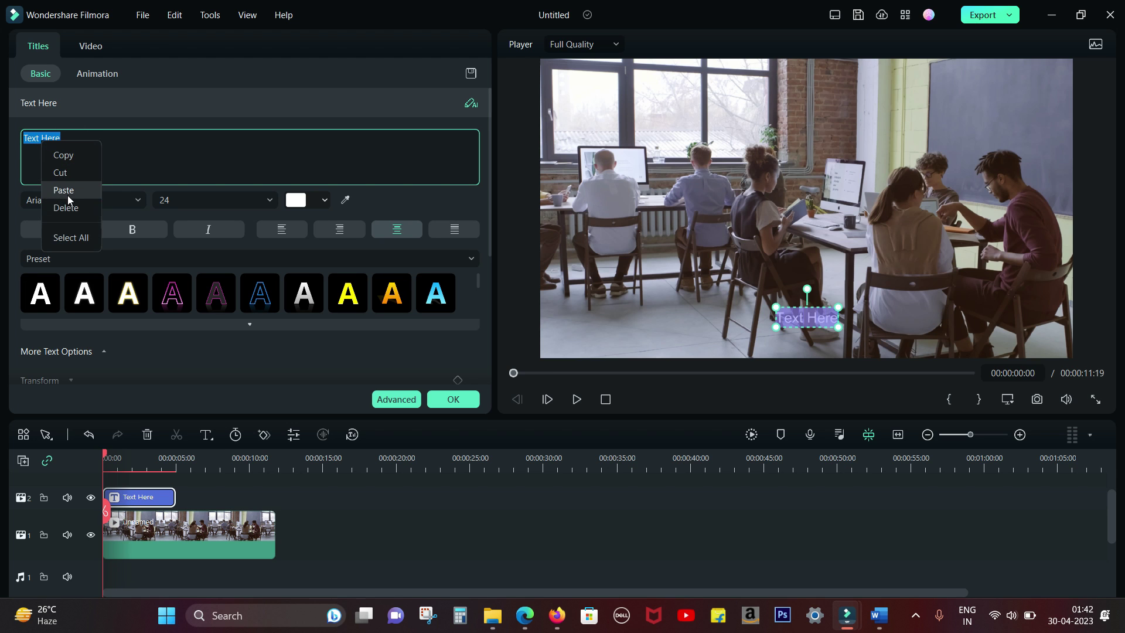
click(68, 195)
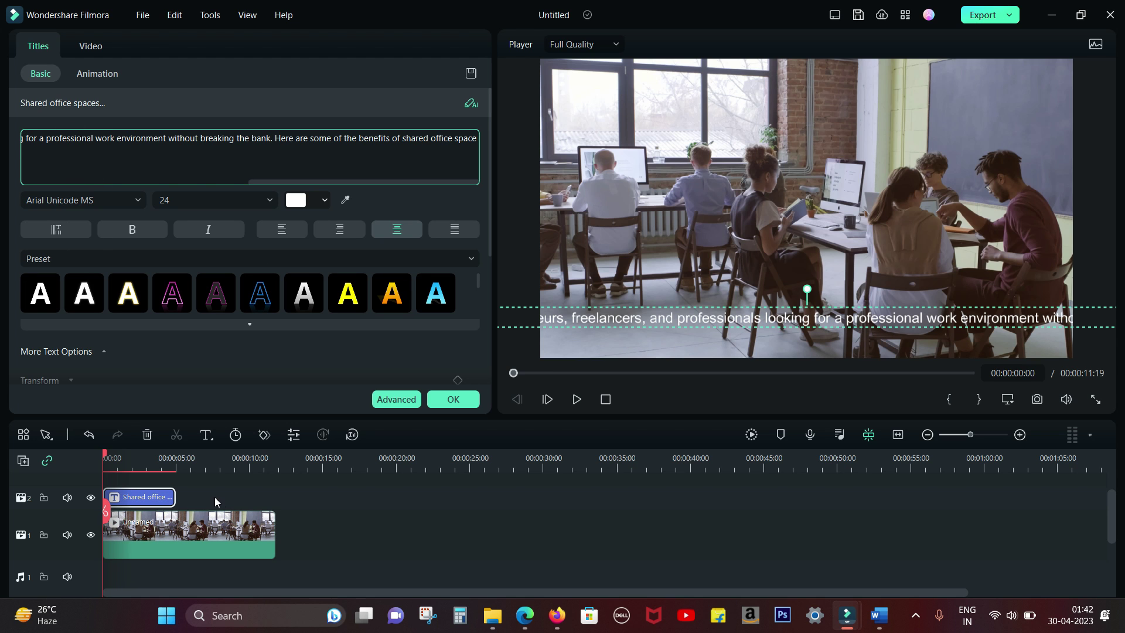
drag(174, 497, 382, 496)
click(254, 497)
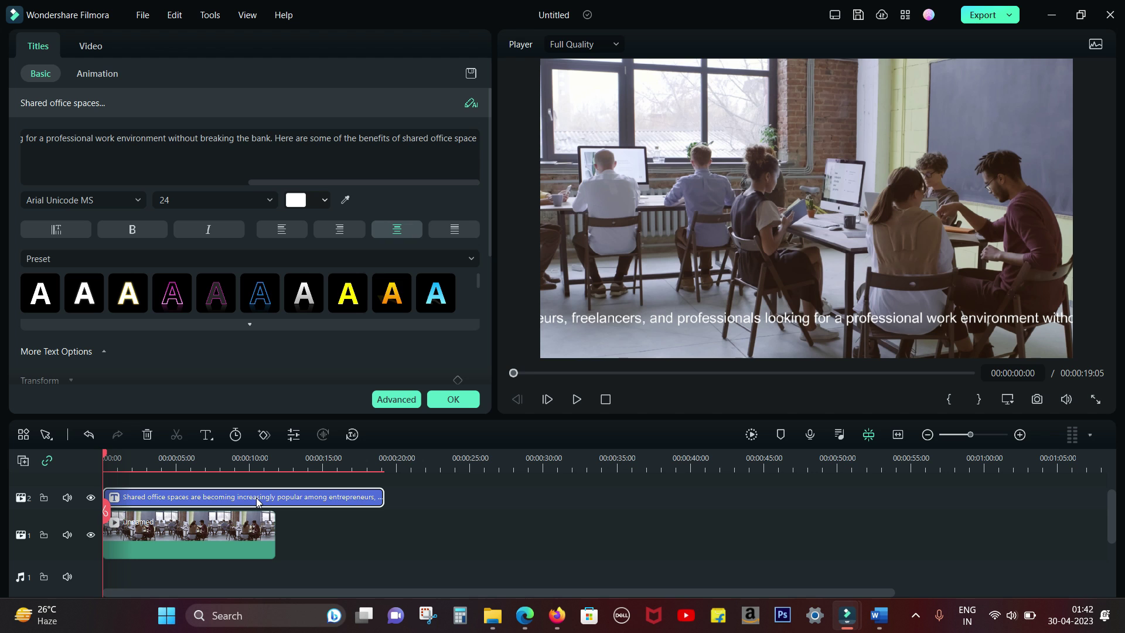
Convert the title clip to speech with the Mark voice, after auditioning Bob and Lucy
right_click(258, 502)
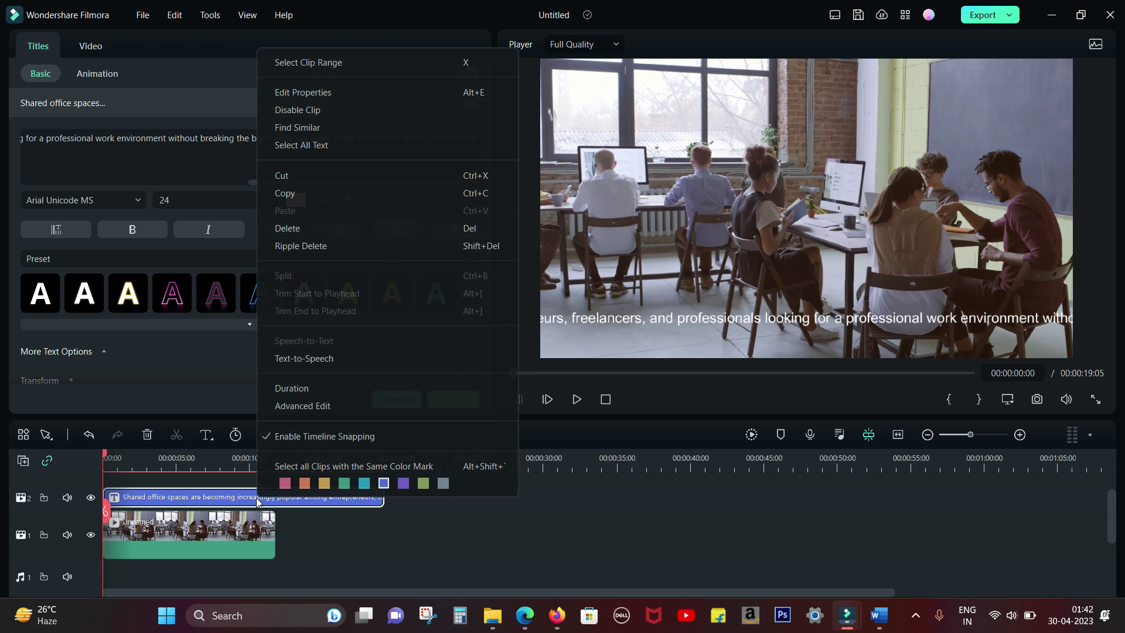
click(285, 362)
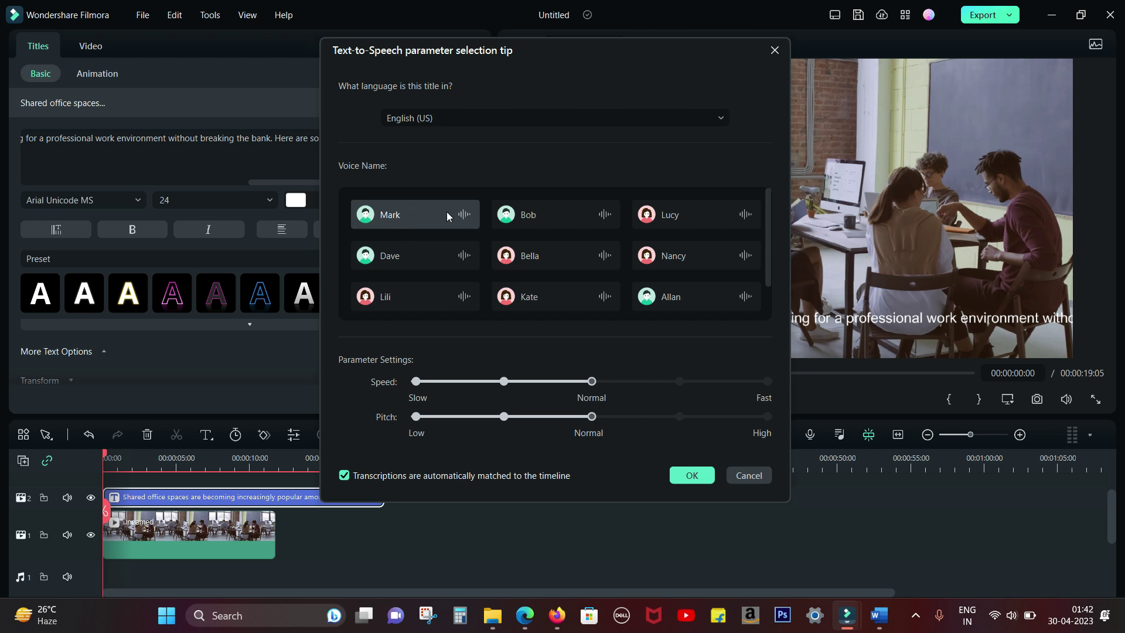
click(567, 220)
click(681, 216)
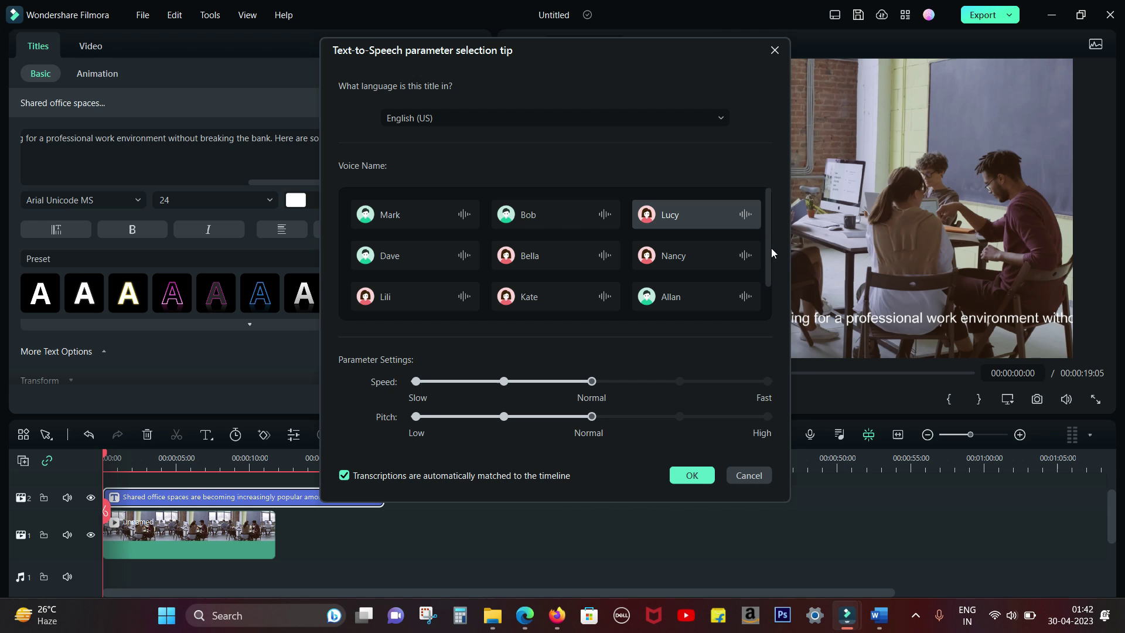
mouse_move(770, 280)
mouse_down()
mouse_move(764, 320)
mouse_move(760, 267)
mouse_up()
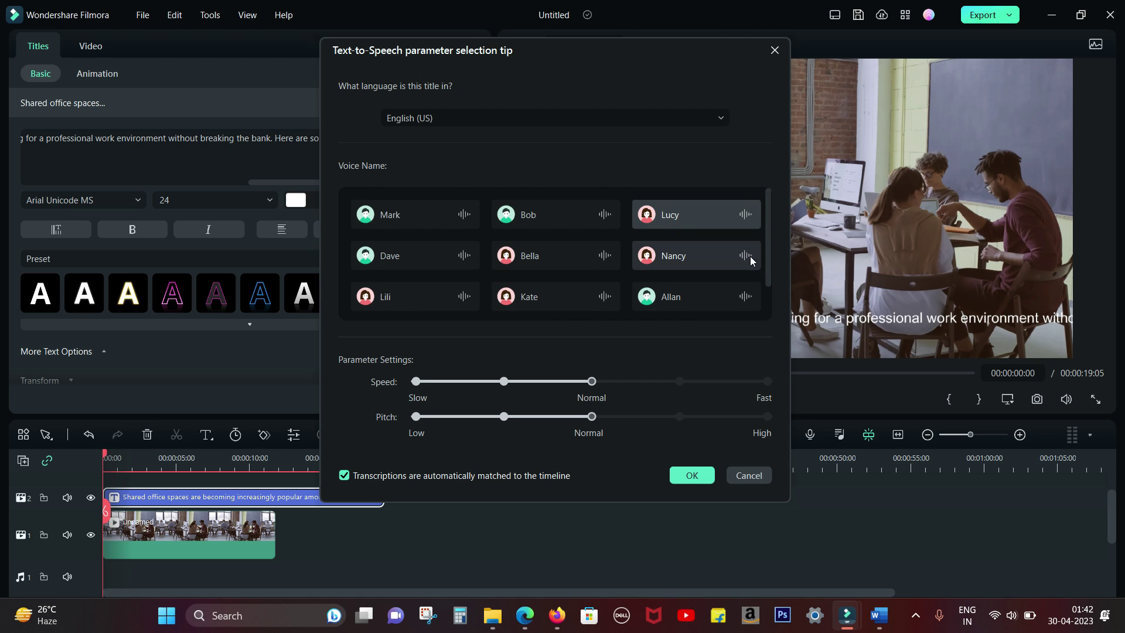
click(432, 212)
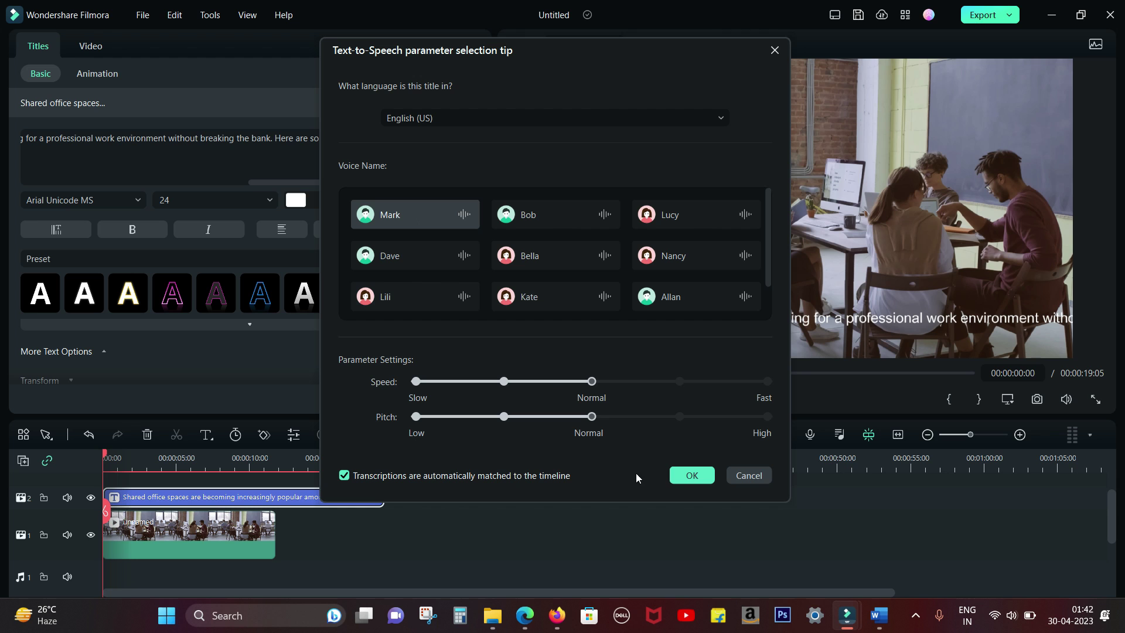
click(689, 477)
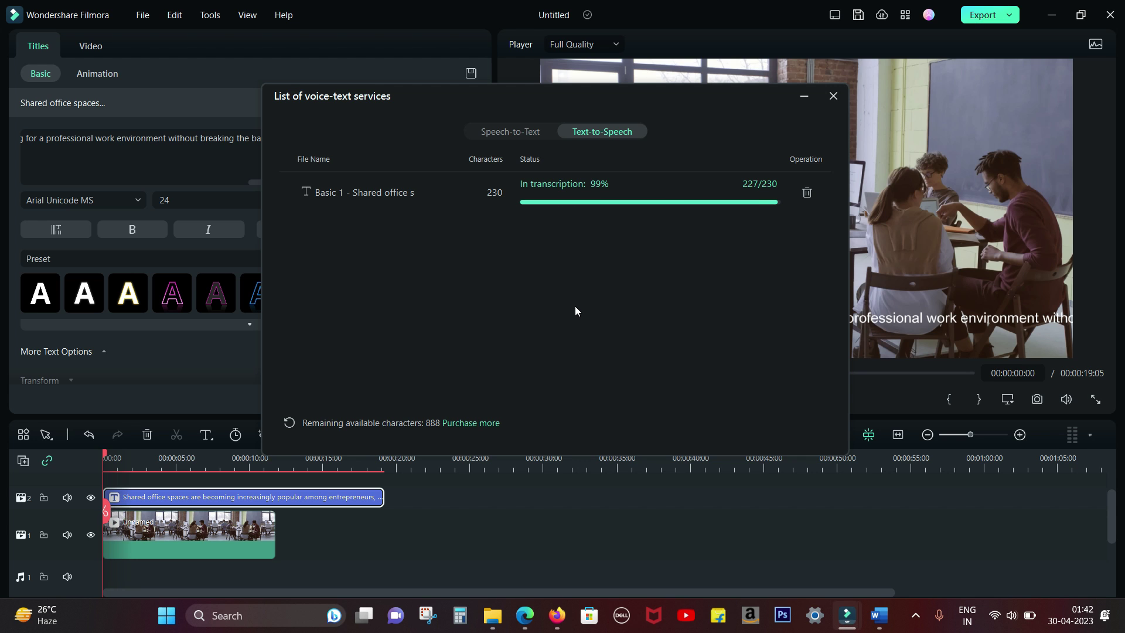
Close the voice-text services list and preview the project up to about 6 seconds
click(835, 97)
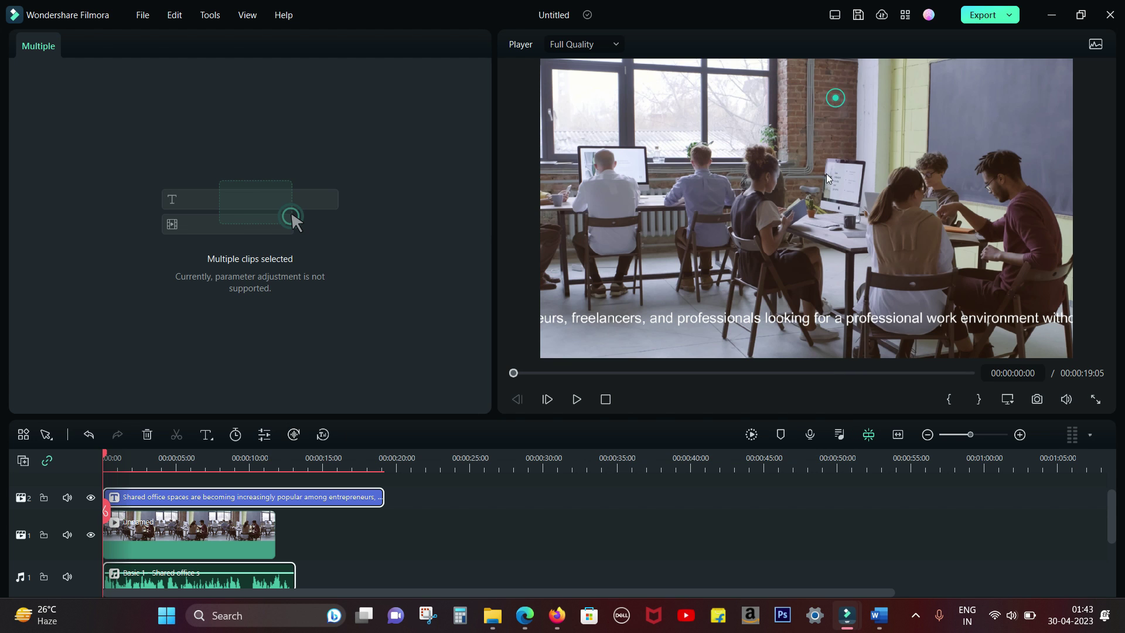
click(577, 400)
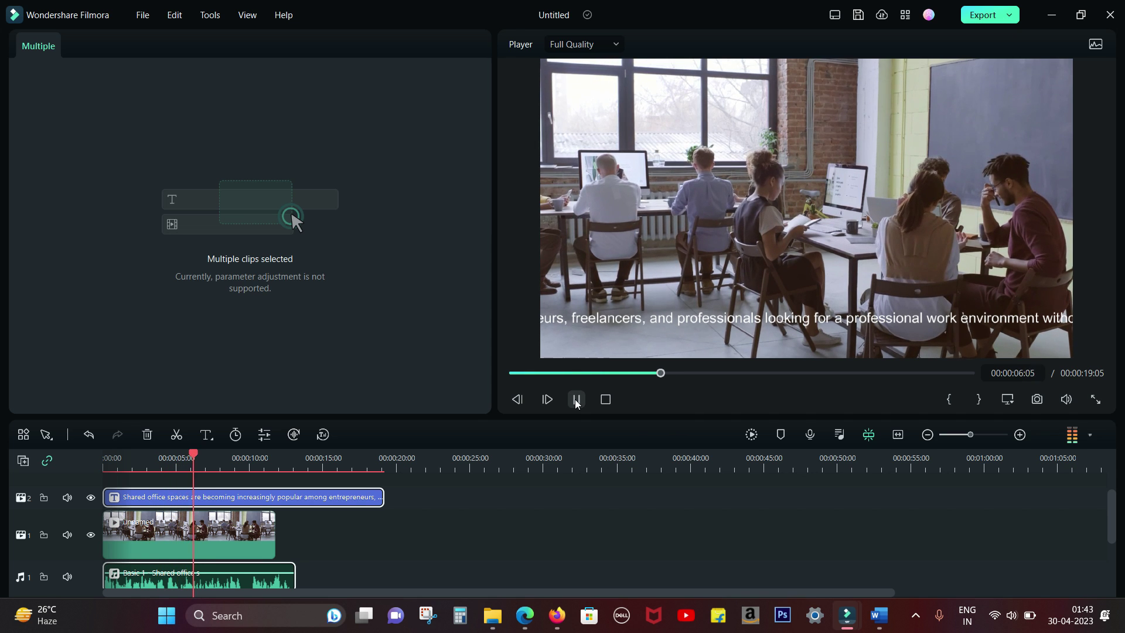
click(576, 401)
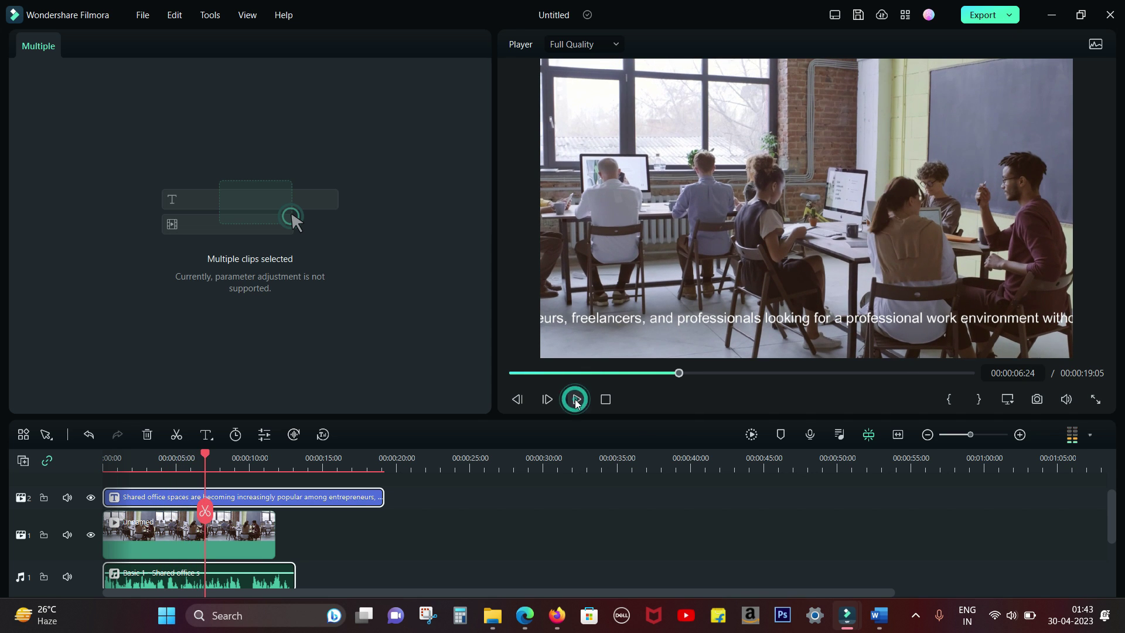
Delete the title clip from track 2
click(336, 544)
click(310, 498)
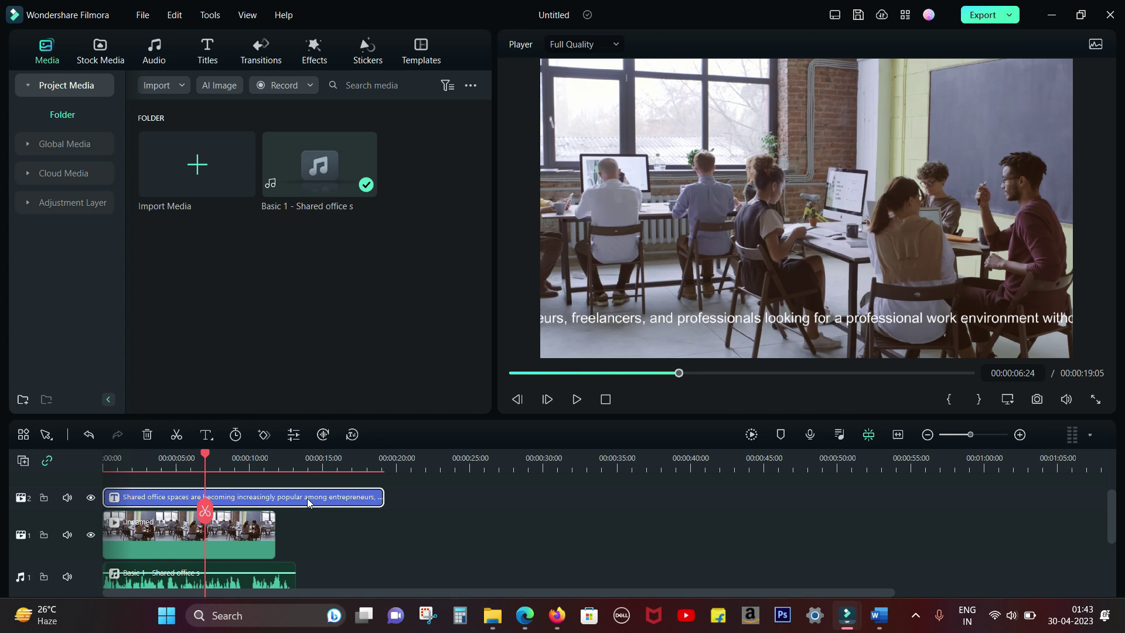
key(Delete)
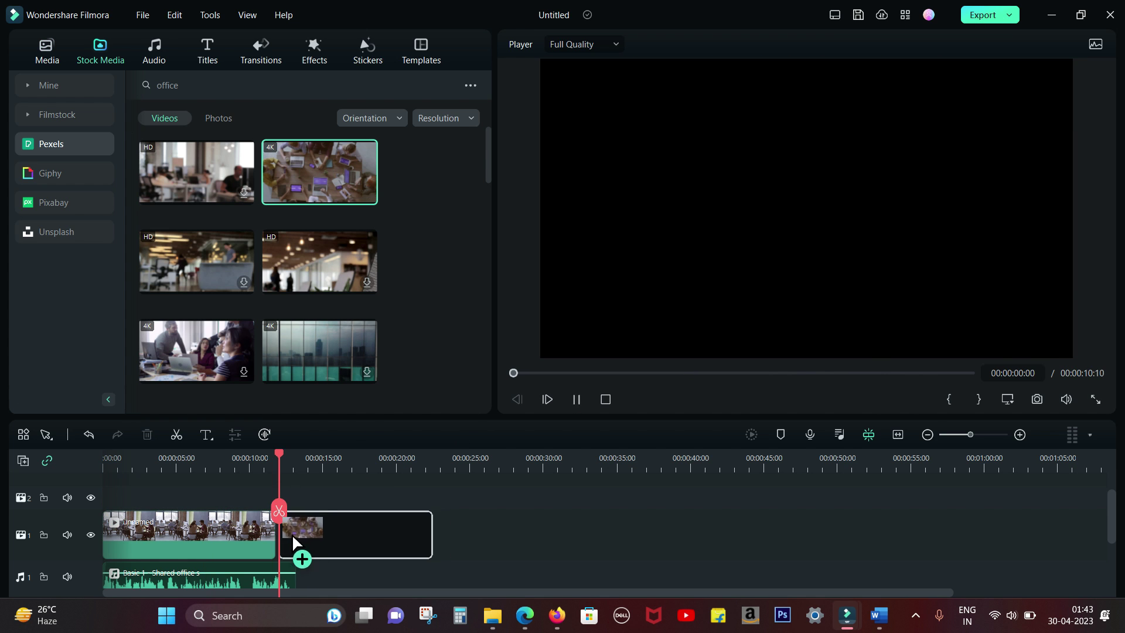
Add the overhead meeting-table clip after the first clip, preview it, and review the script's Shot 2 line
drag(295, 542, 296, 538)
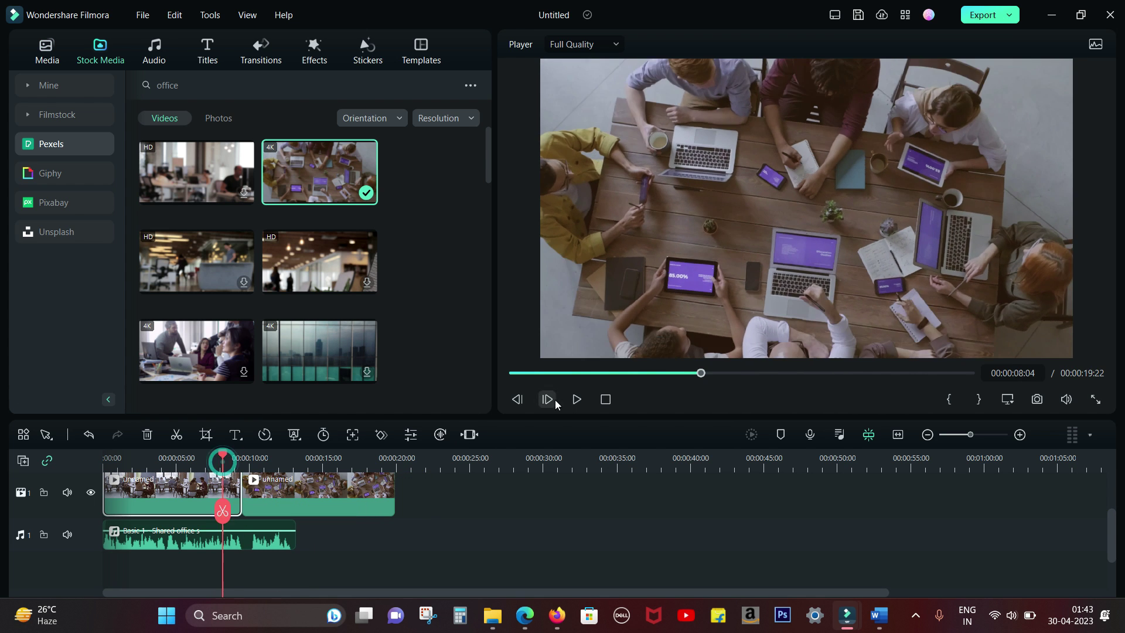
click(576, 399)
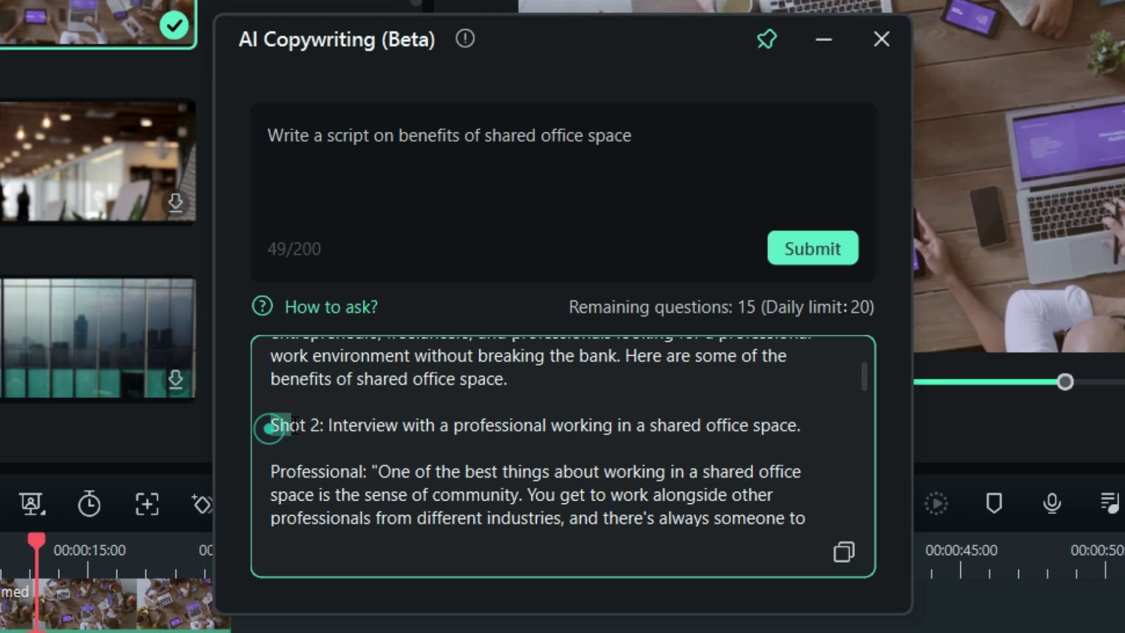
drag(270, 426, 802, 437)
click(791, 454)
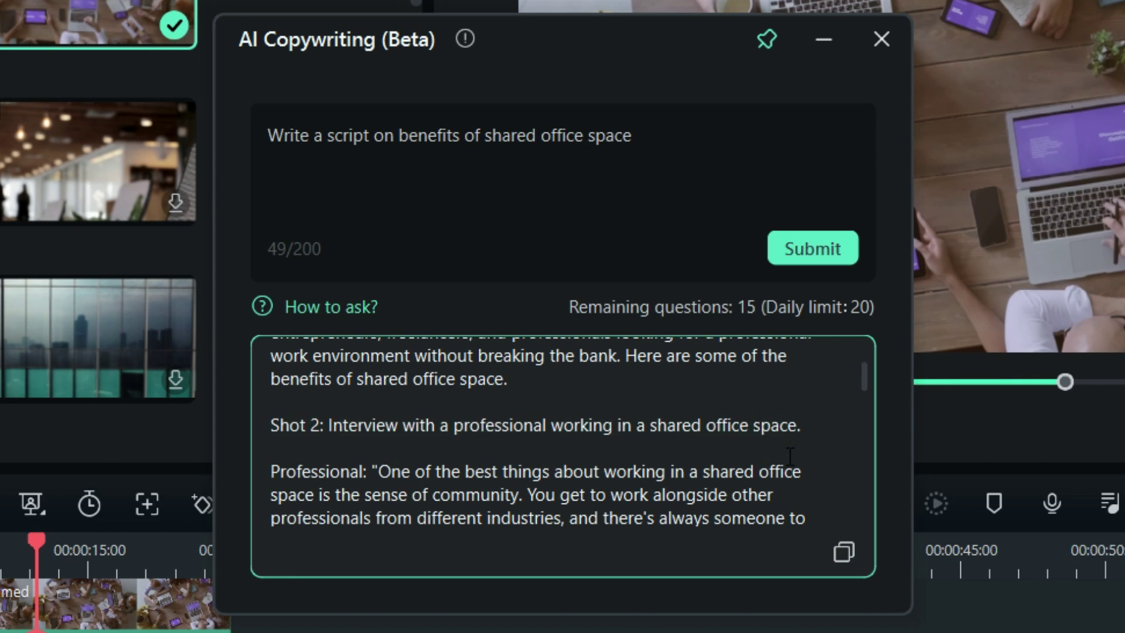
scroll(787, 457, down, 1)
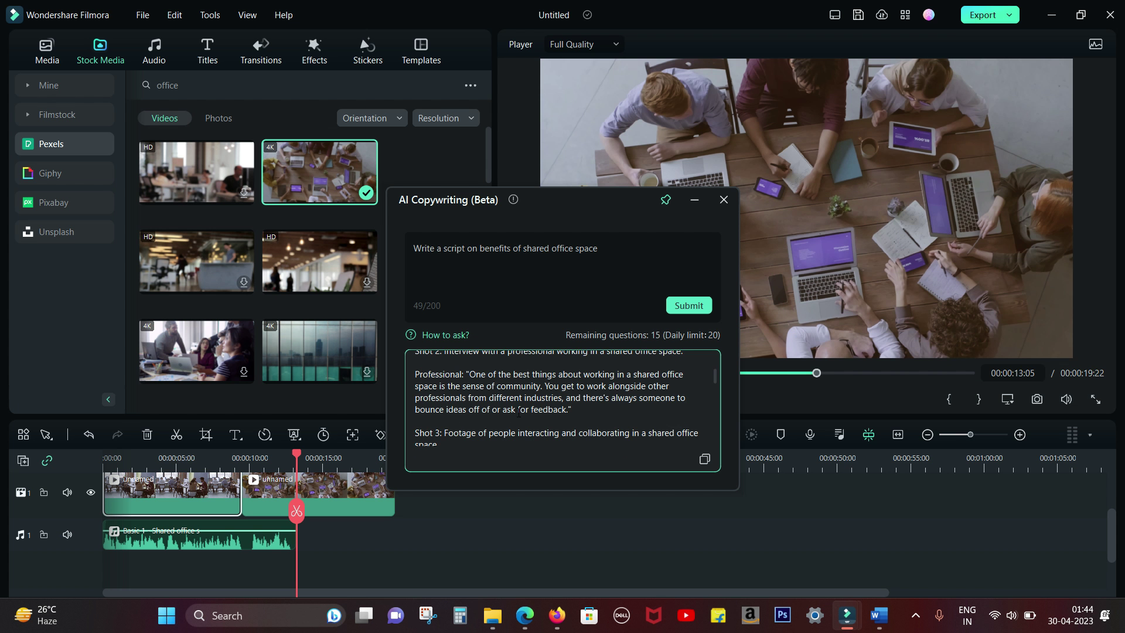
click(694, 199)
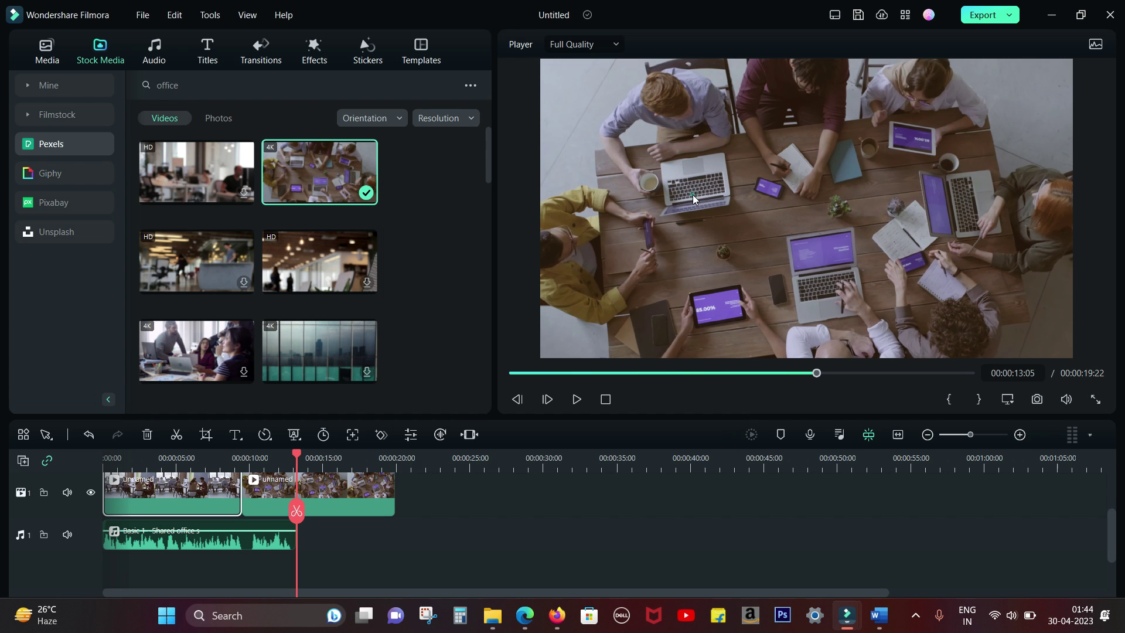
Search stock media for 'interview' and add the first interview clip to the timeline
double_click(196, 82)
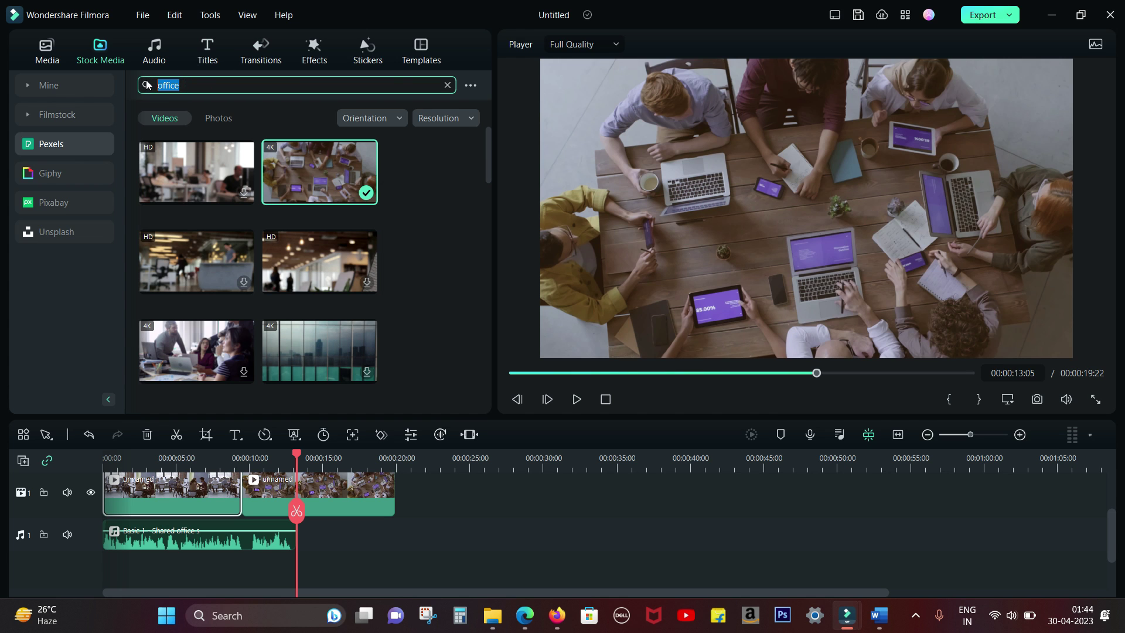
text(interview)
key(Return)
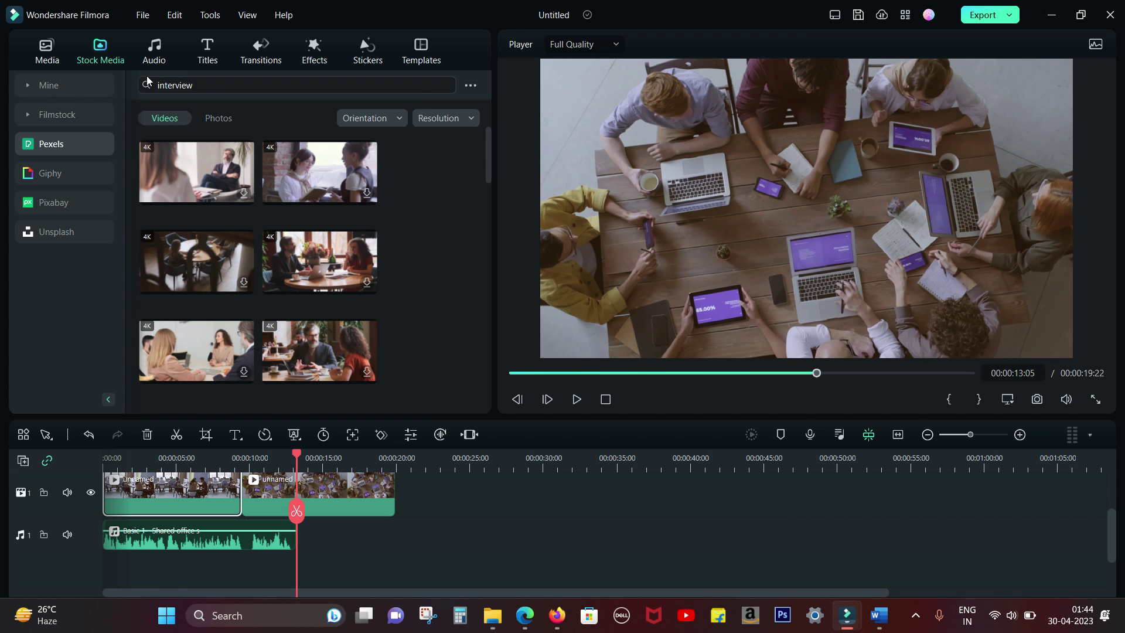
drag(231, 193, 314, 558)
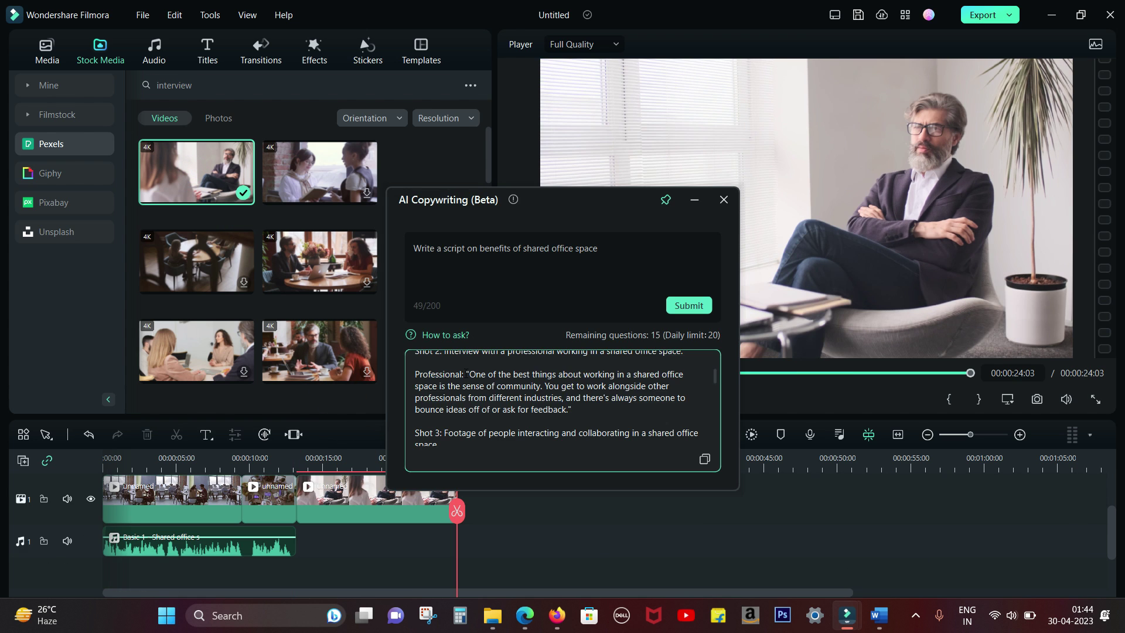
Generate an Allan-voiced text-to-speech narration of the professional's quote
drag(463, 374, 571, 410)
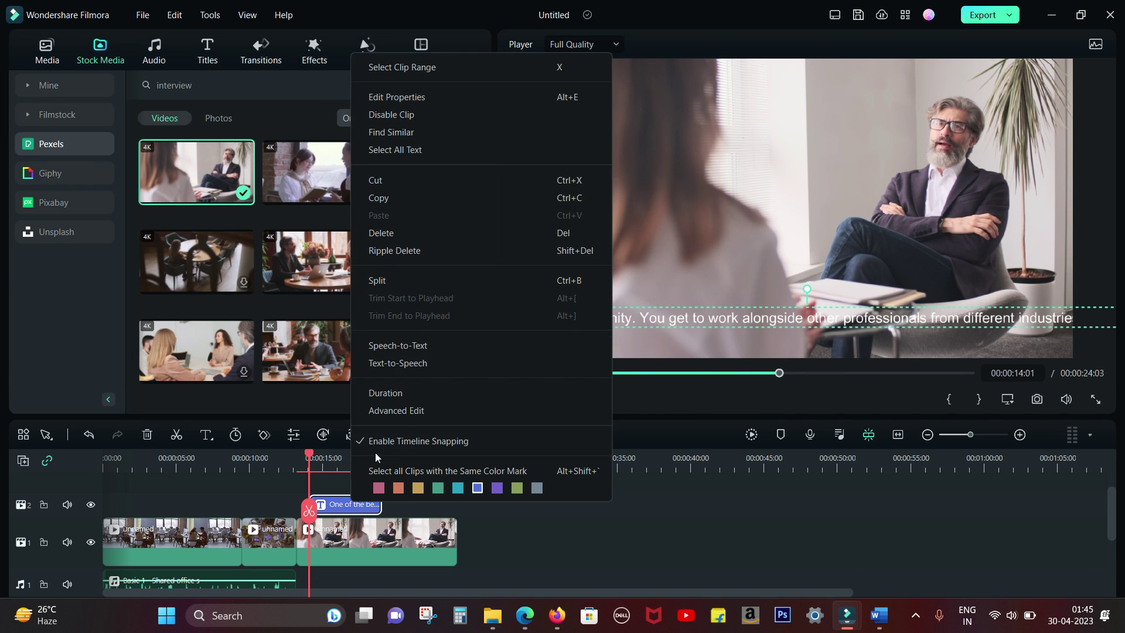
click(398, 363)
click(674, 297)
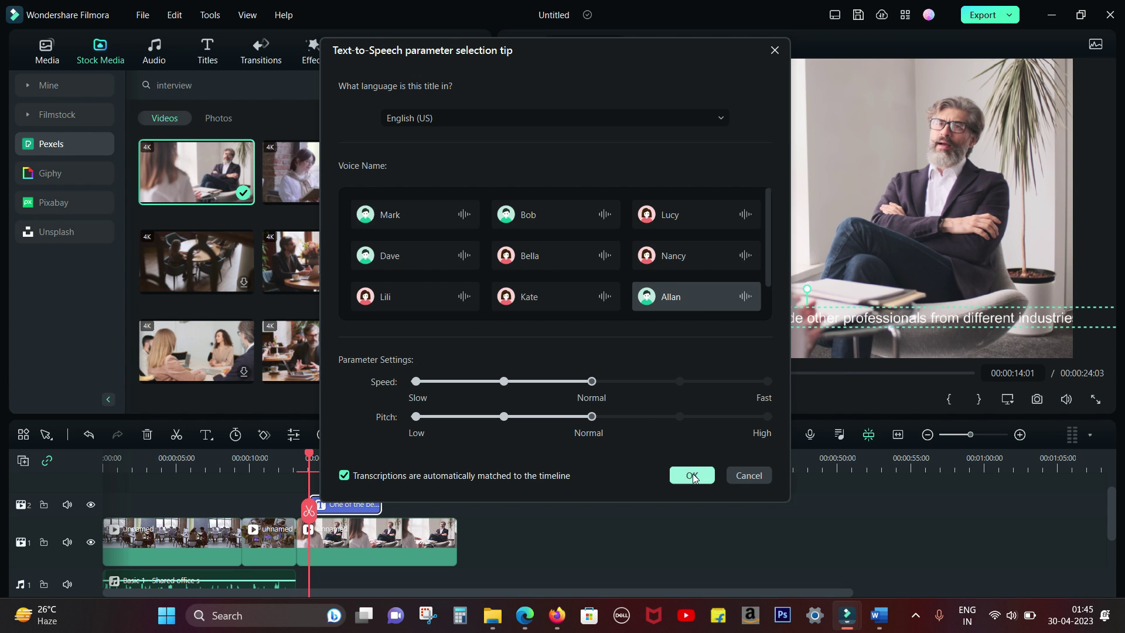
click(691, 475)
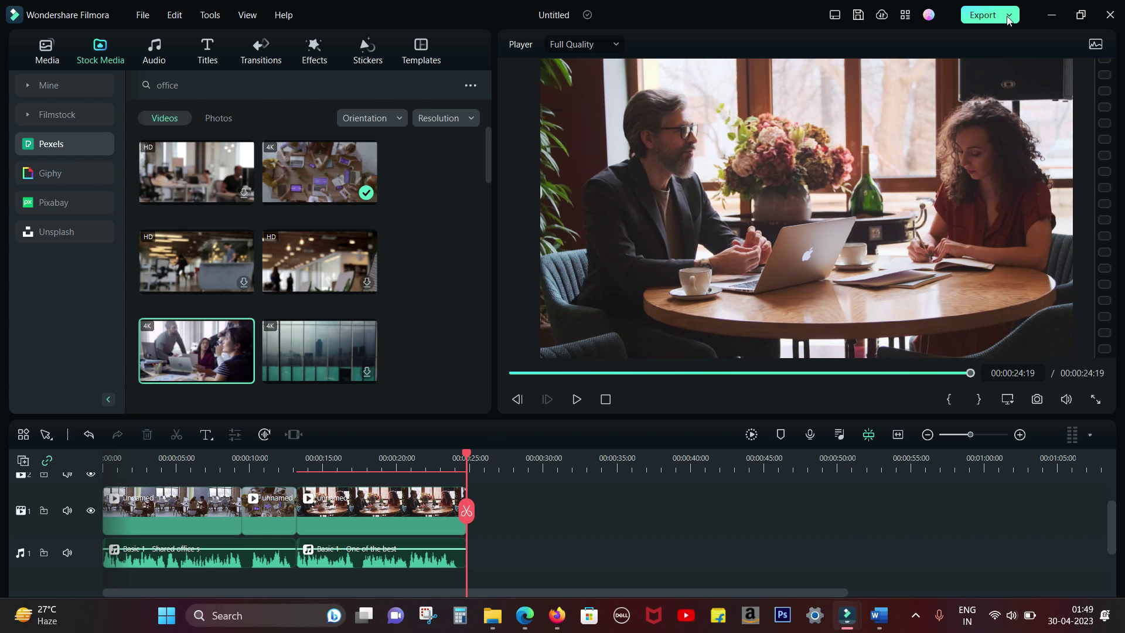
Export the project as 'shared office' MP4 at 1920x1080, 25 fps
click(1008, 18)
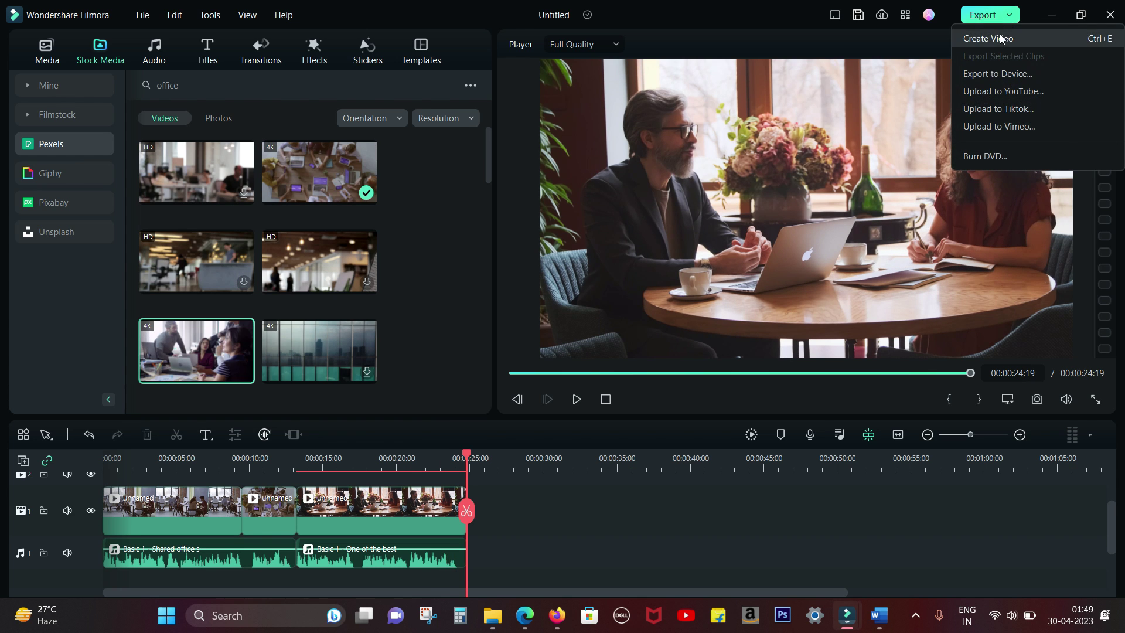
click(999, 38)
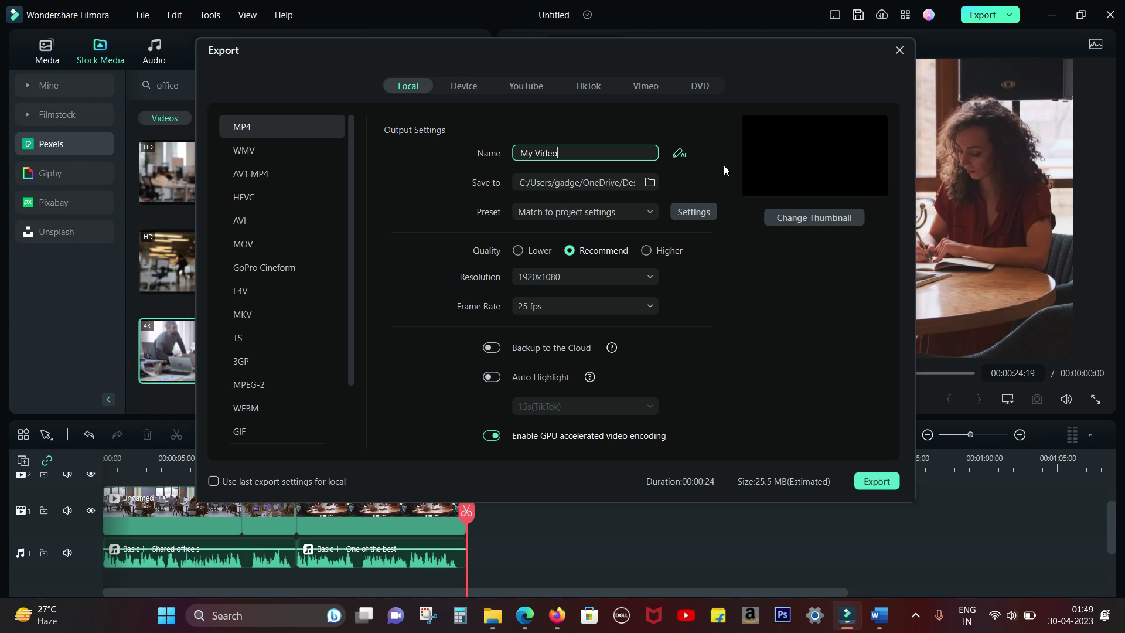
click(679, 154)
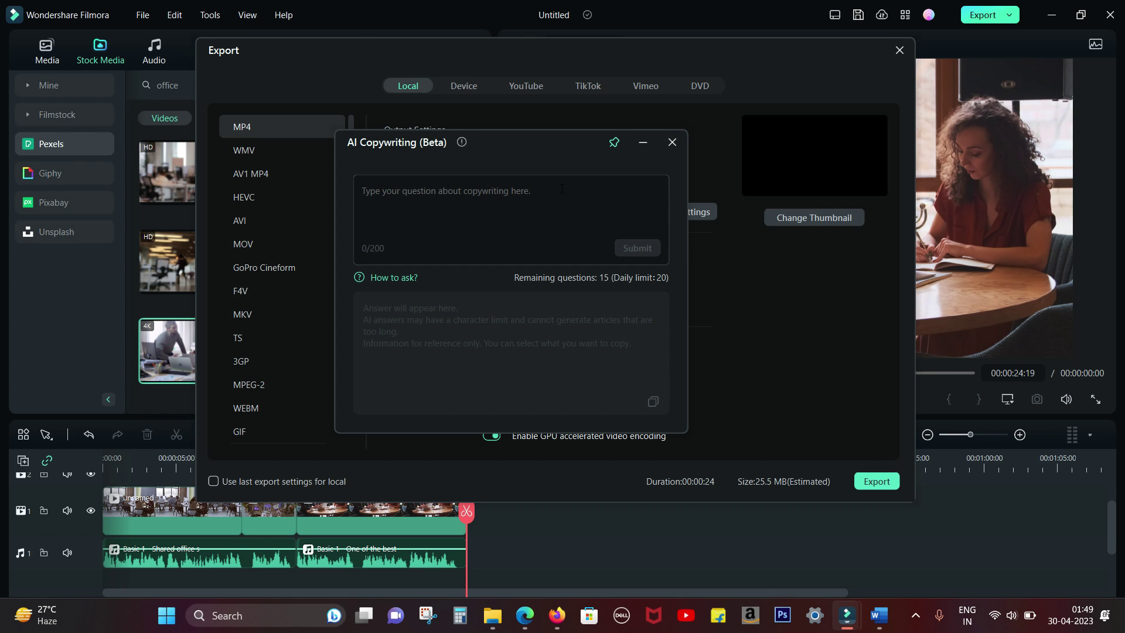
click(672, 142)
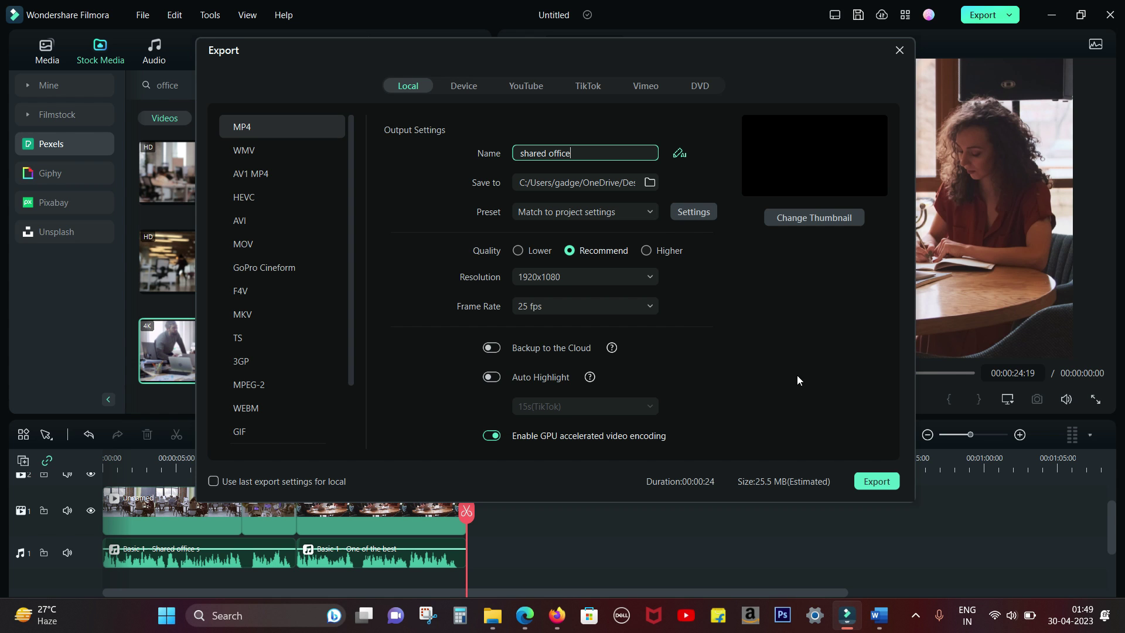
click(877, 482)
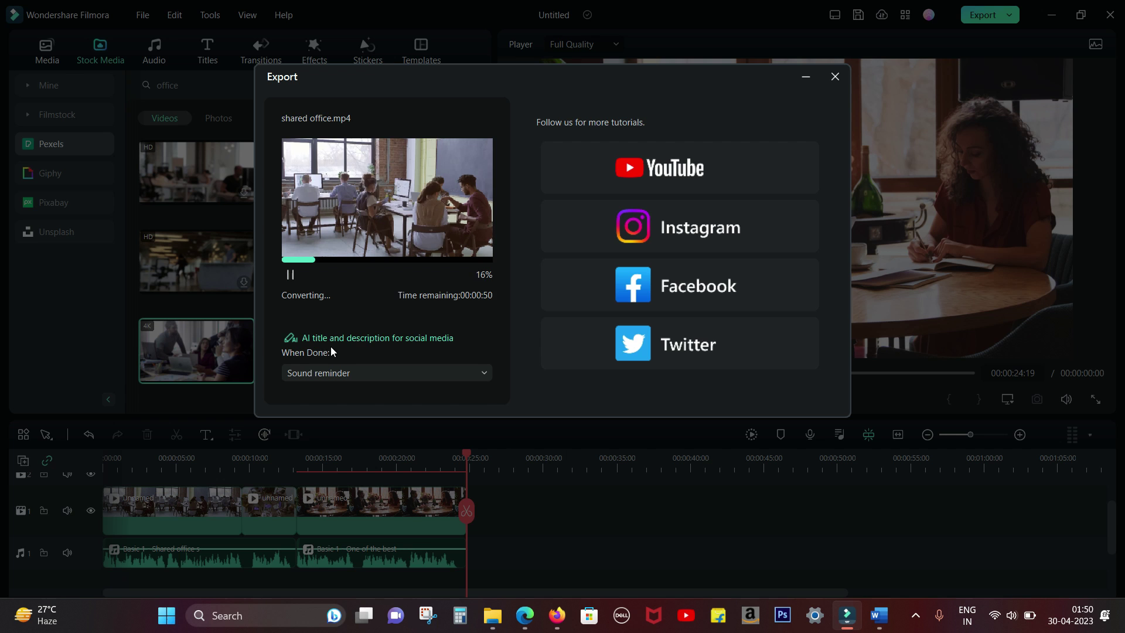
Ask AI Copywriting for a YouTube title, getting 'The Top Benefits of Working in a Shared Office Space'
click(292, 338)
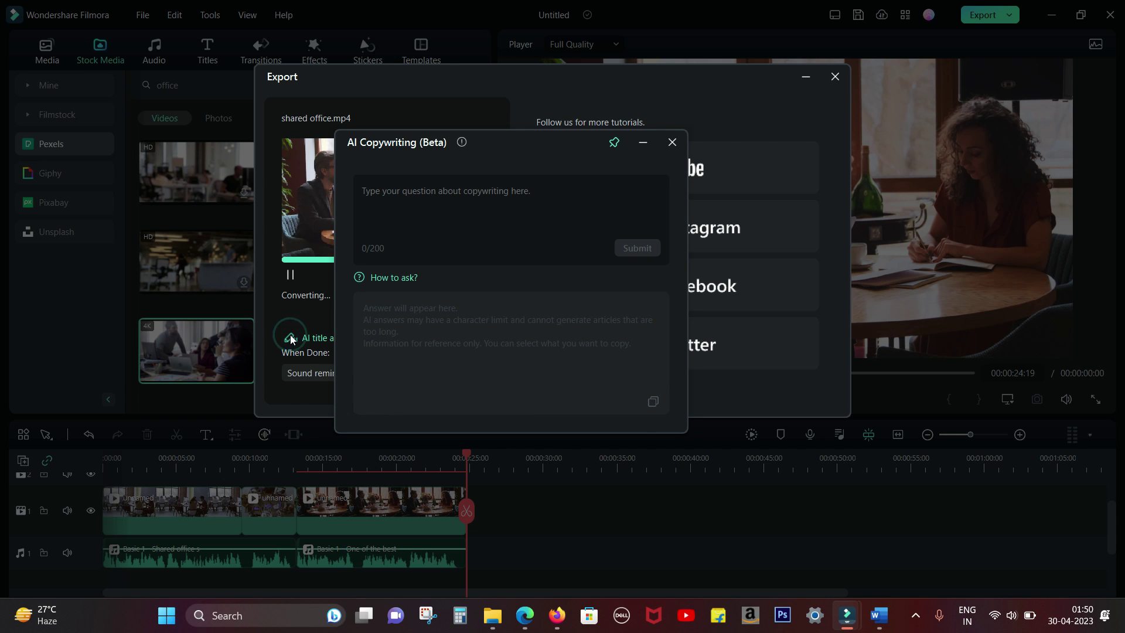
click(461, 194)
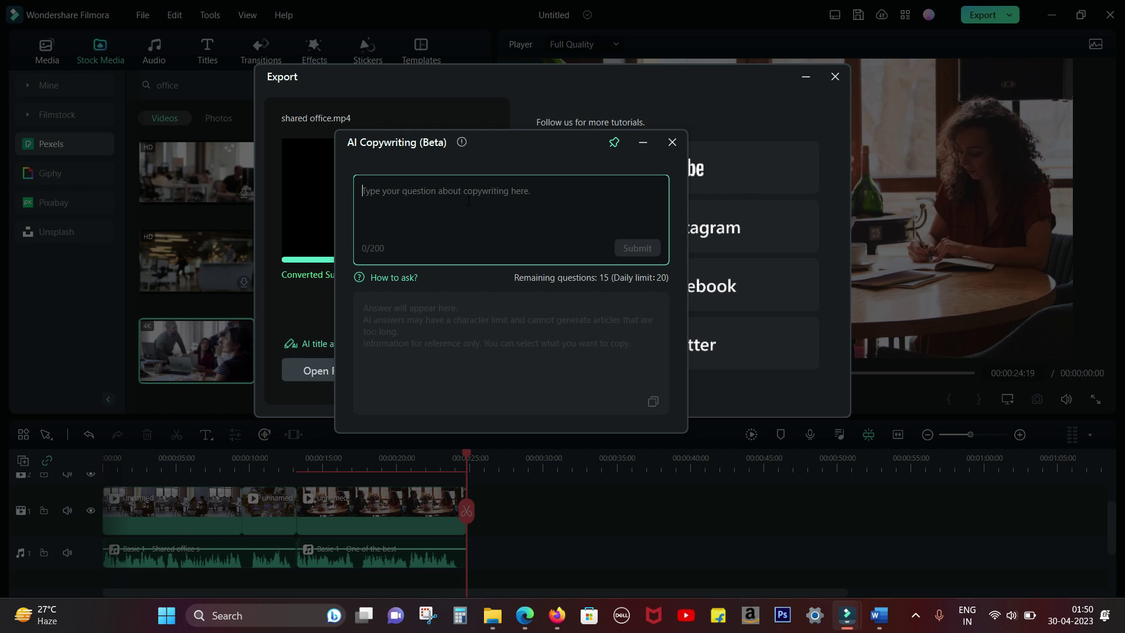
text(su)
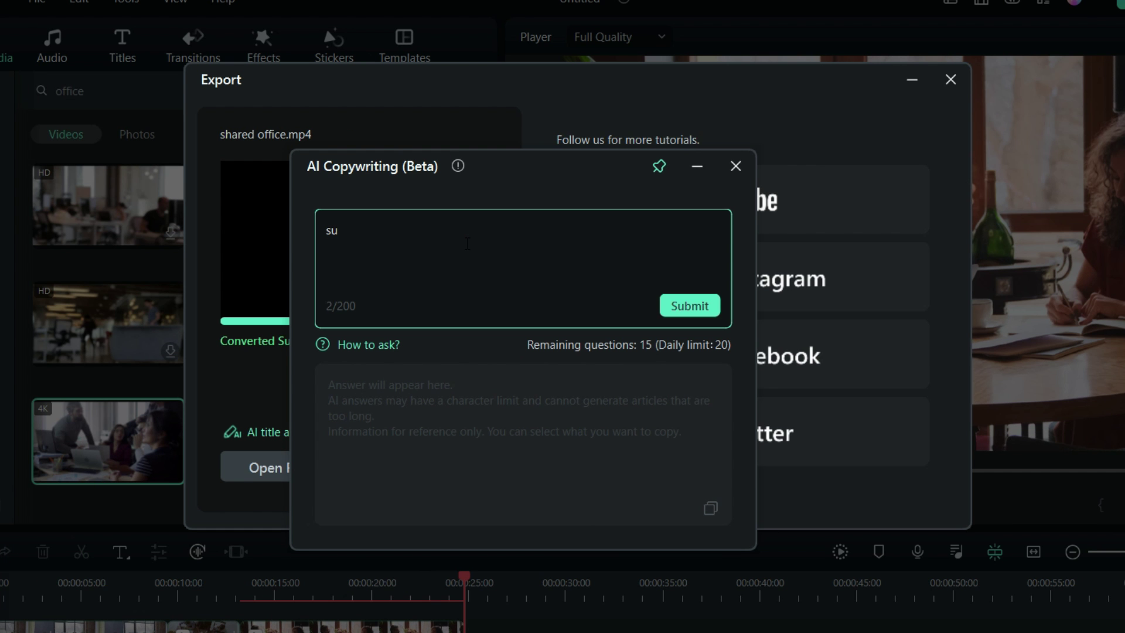
text(ggest a title for youtube on this)
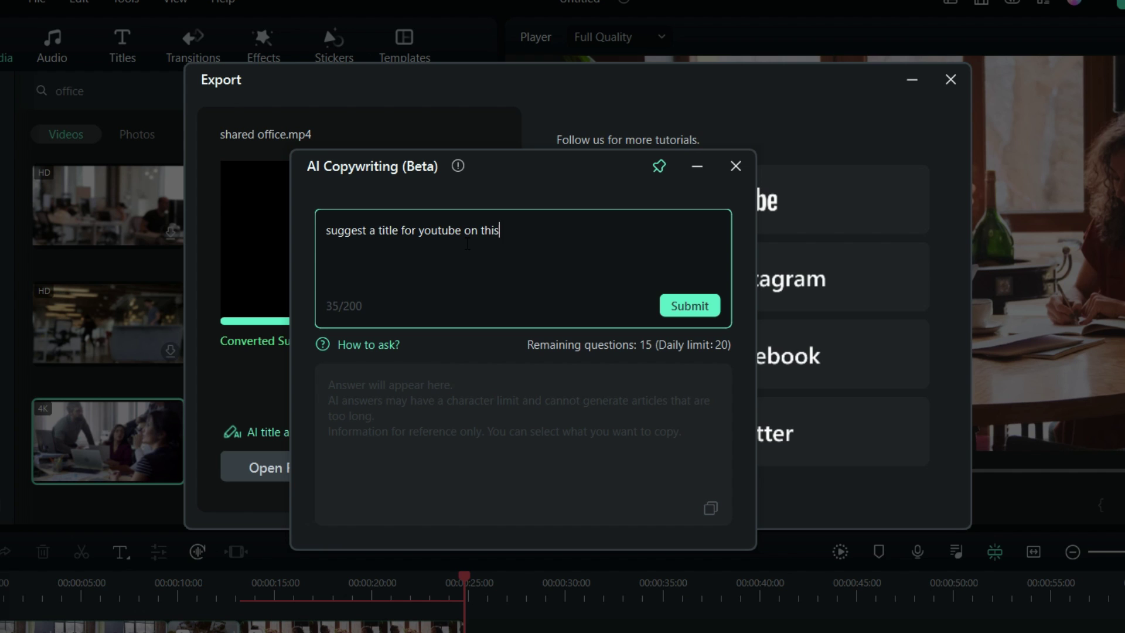
text( topic - shared office spc)
text(ce )
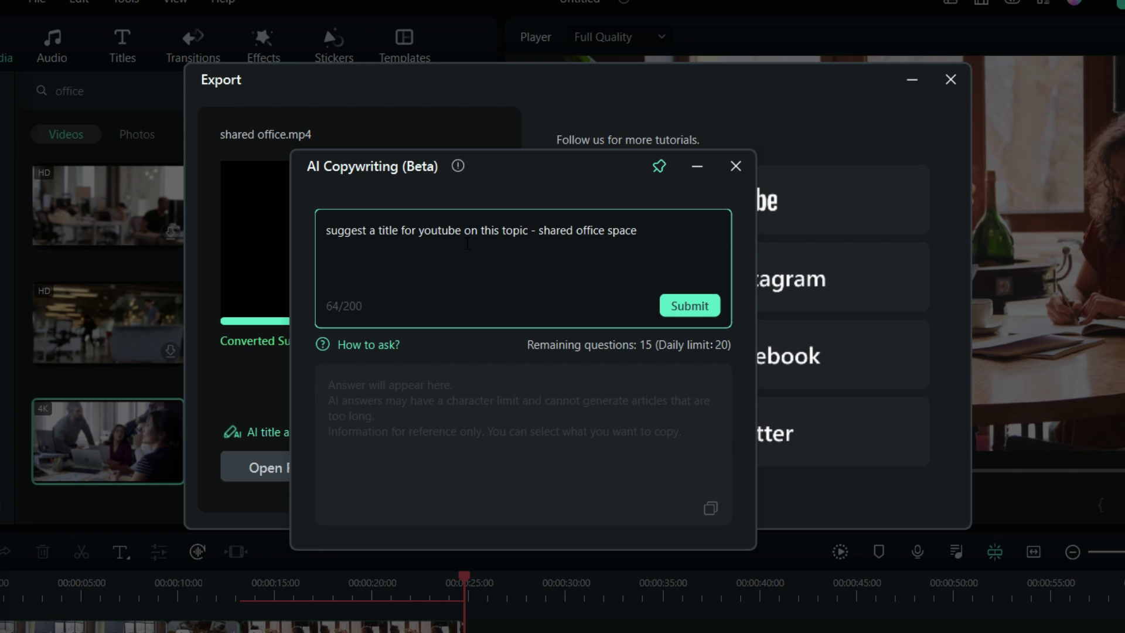
text(benefits)
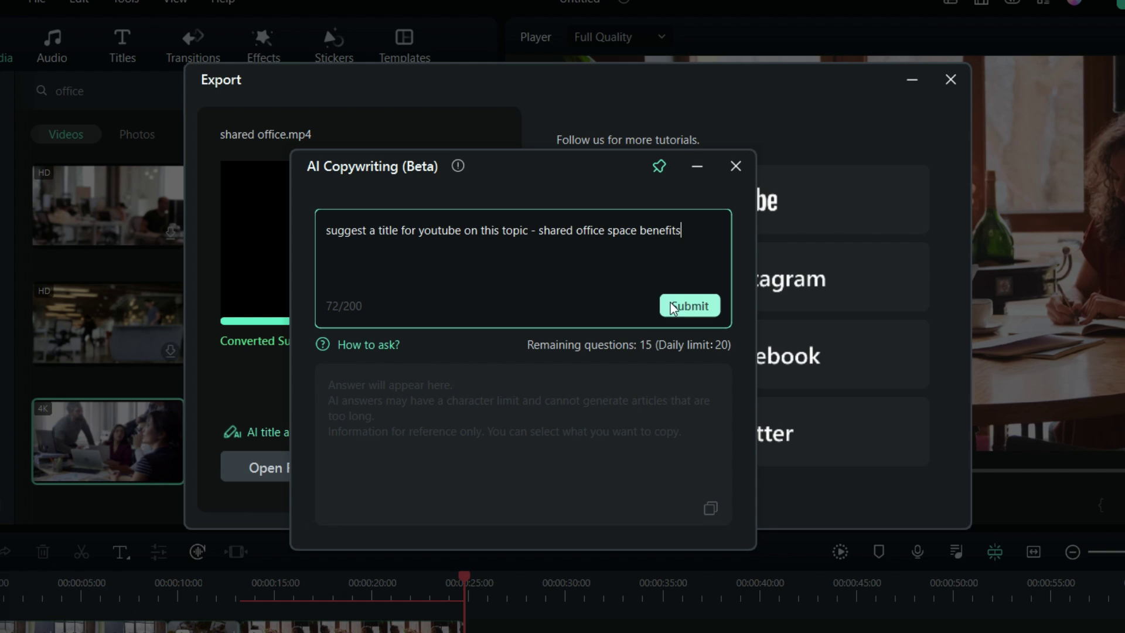
click(685, 306)
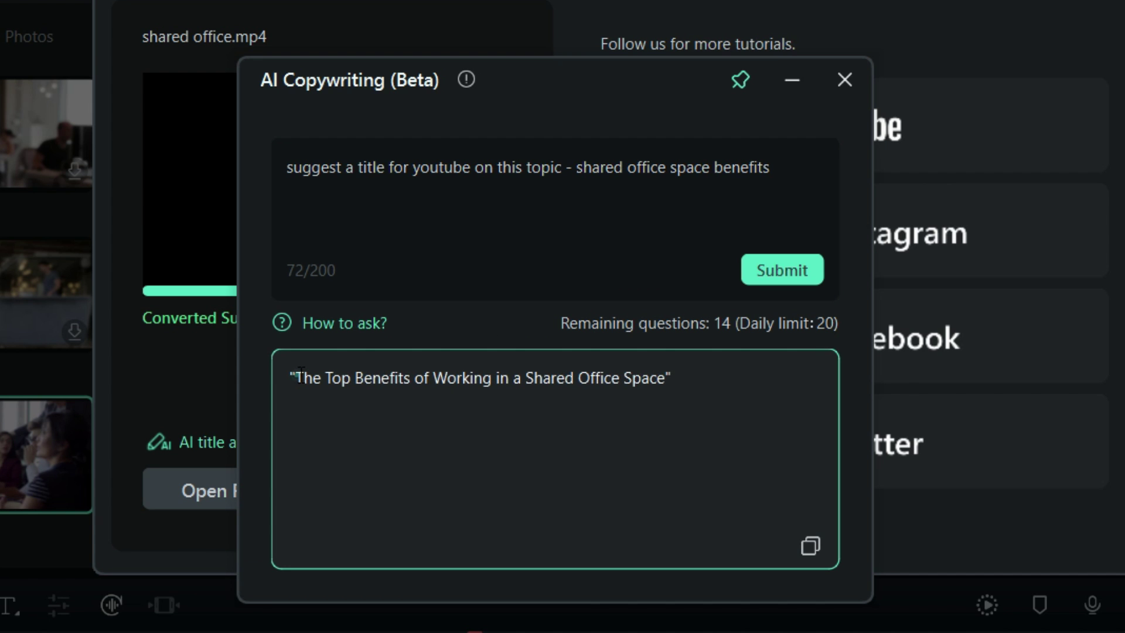
drag(296, 377, 665, 384)
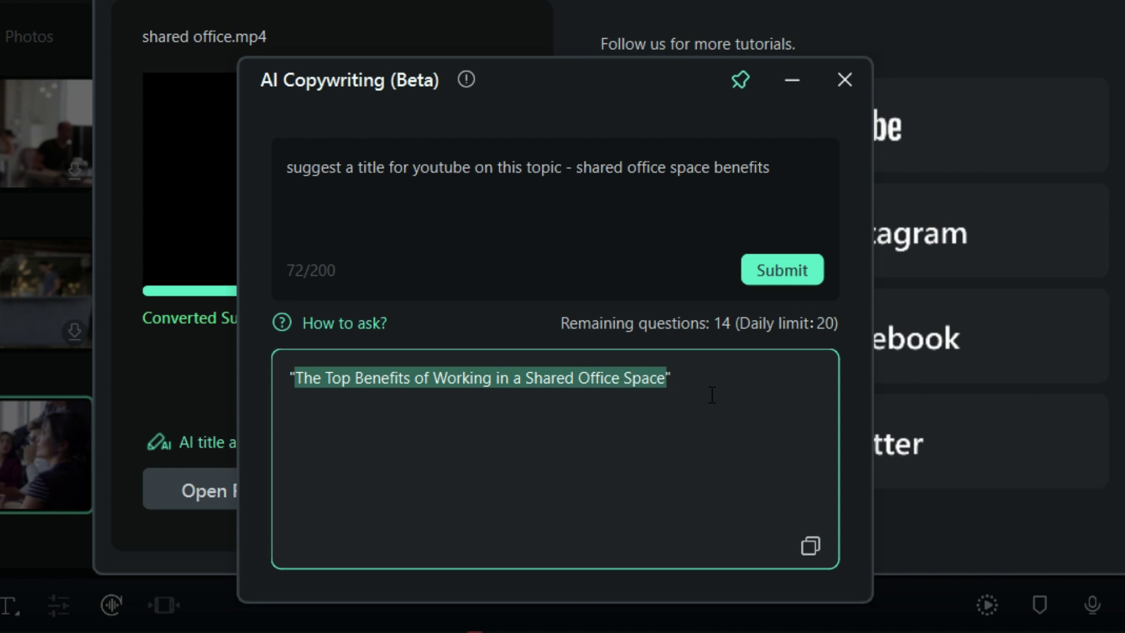
Ask the AI to write a YouTube video description on 'benefits of shared office space'
click(499, 181)
key(ctrl+a)
text(write youtube video d)
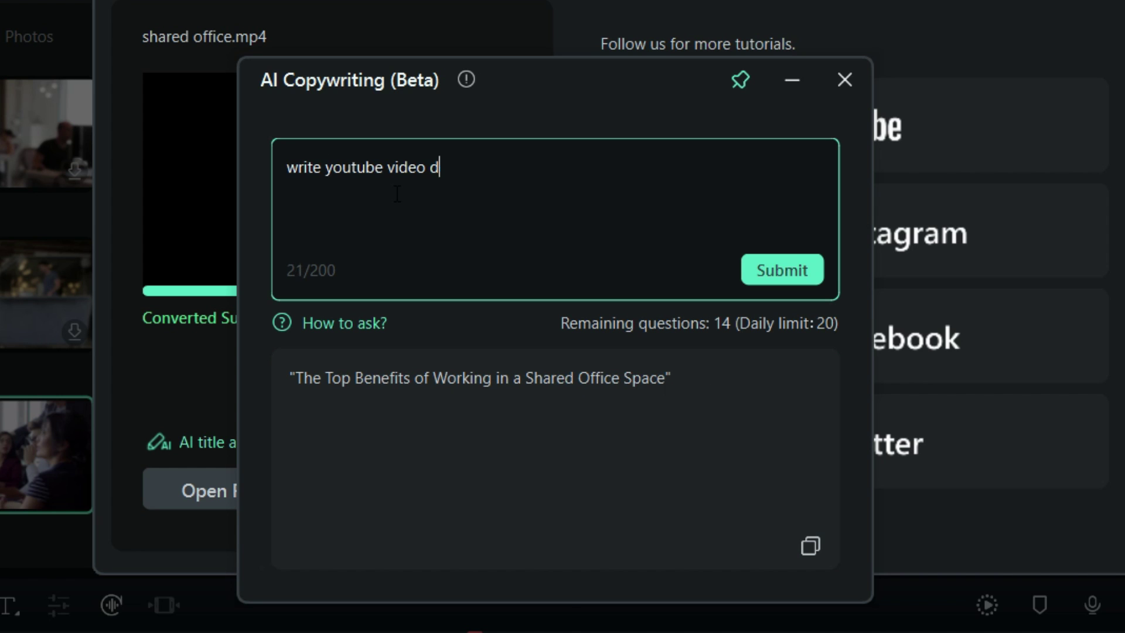
text(escription on 'benefits of shared office spcae')
click(748, 263)
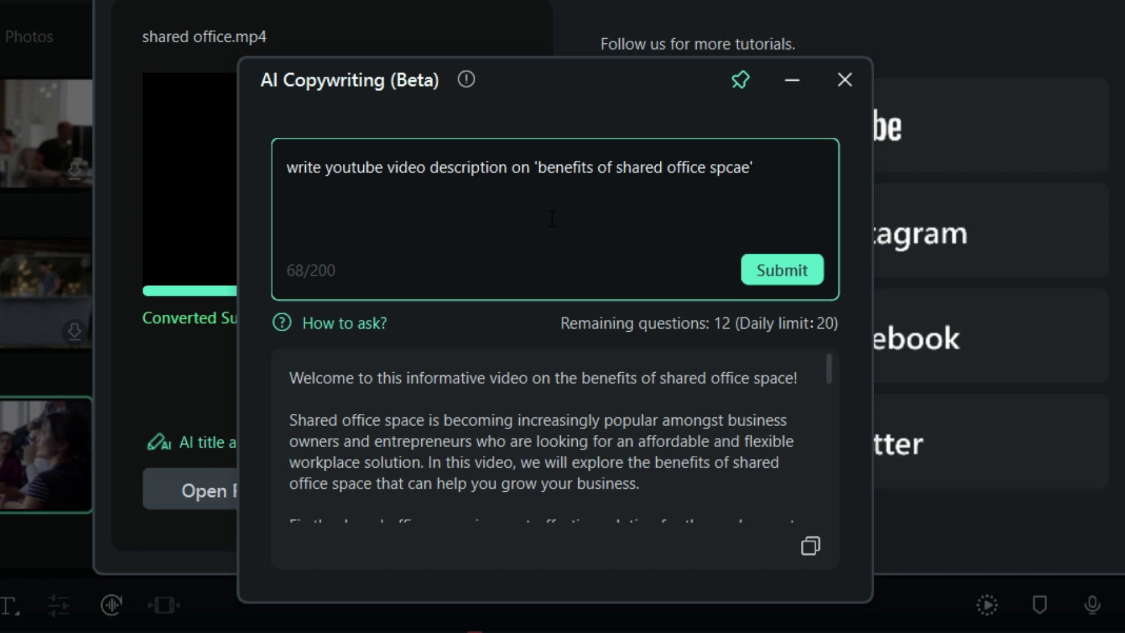
Select the description's opening line and scroll through the generated description
drag(288, 379, 802, 378)
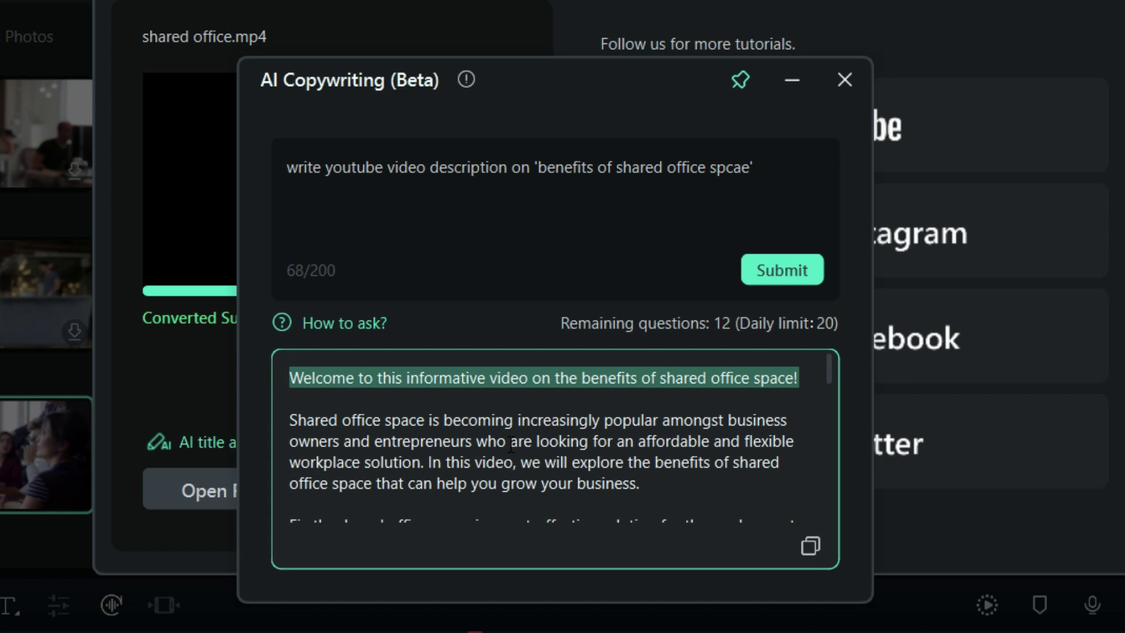
scroll(510, 447, down, 1)
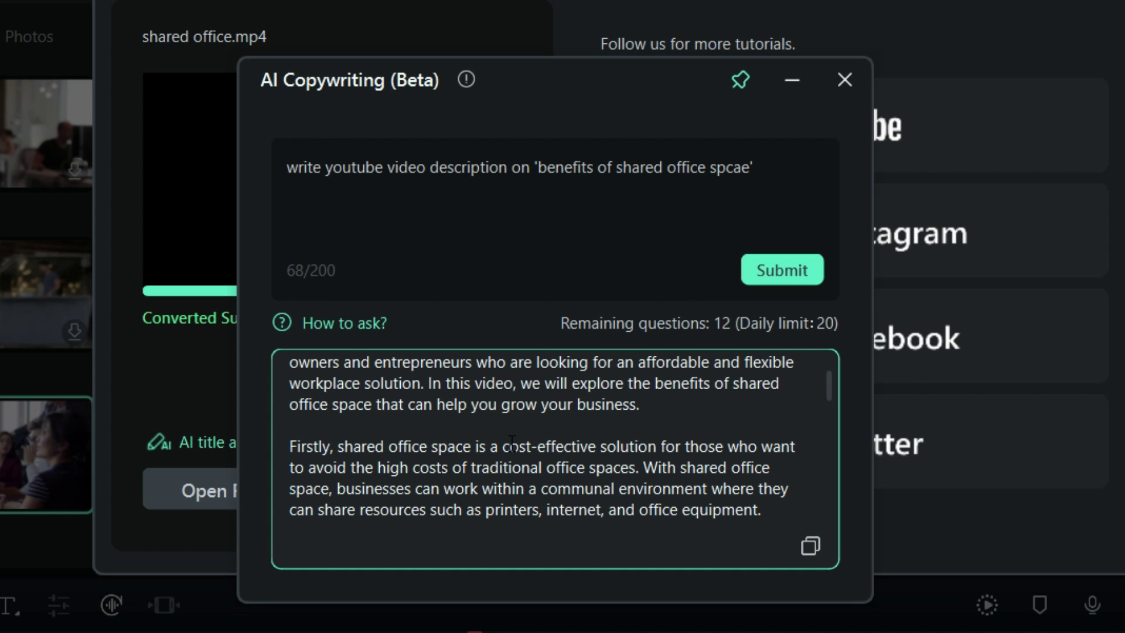
scroll(511, 444, down, 2)
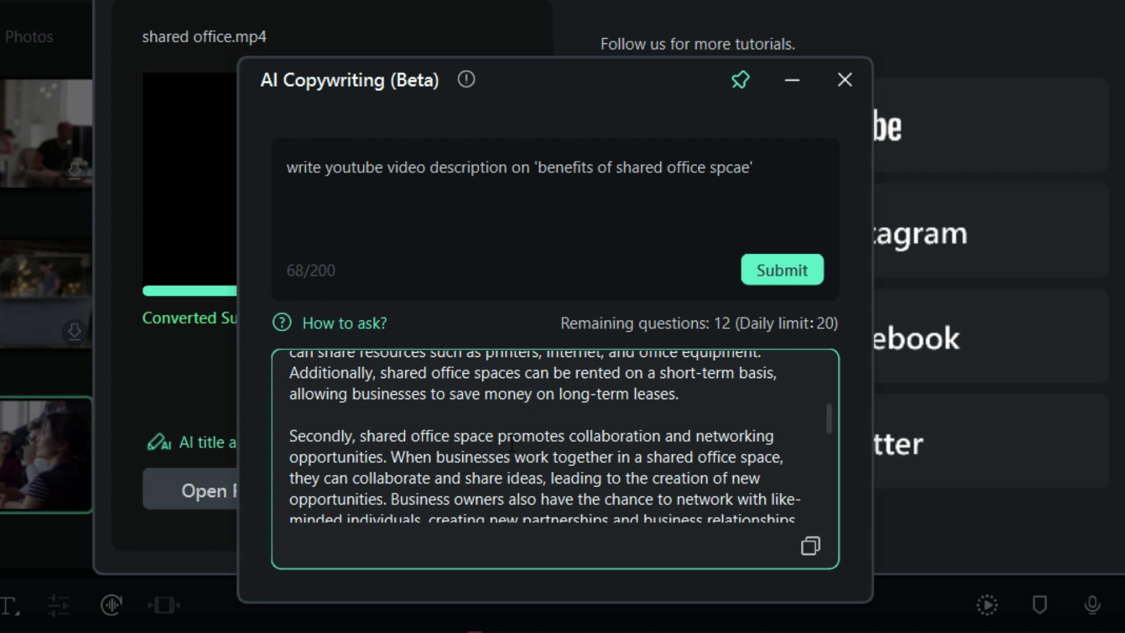
scroll(512, 443, down, 1)
scroll(511, 444, down, 4)
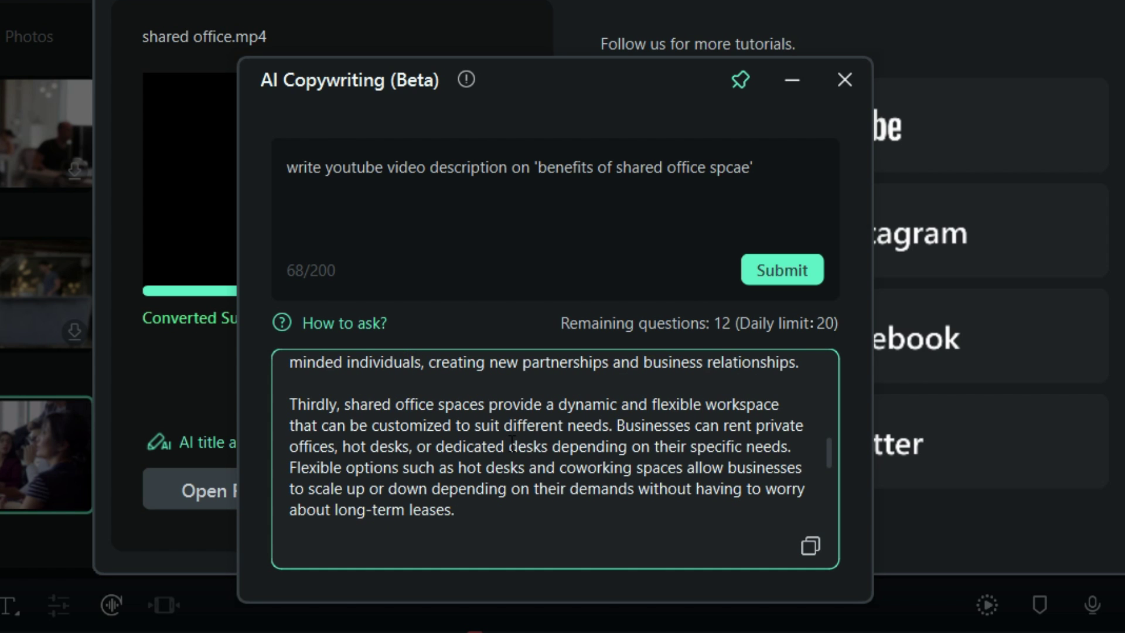
Replace the prompt with 'suggest me some tags for my youtube video' and submit it
drag(287, 167, 510, 168)
text(suggest me some tags for my youtube video)
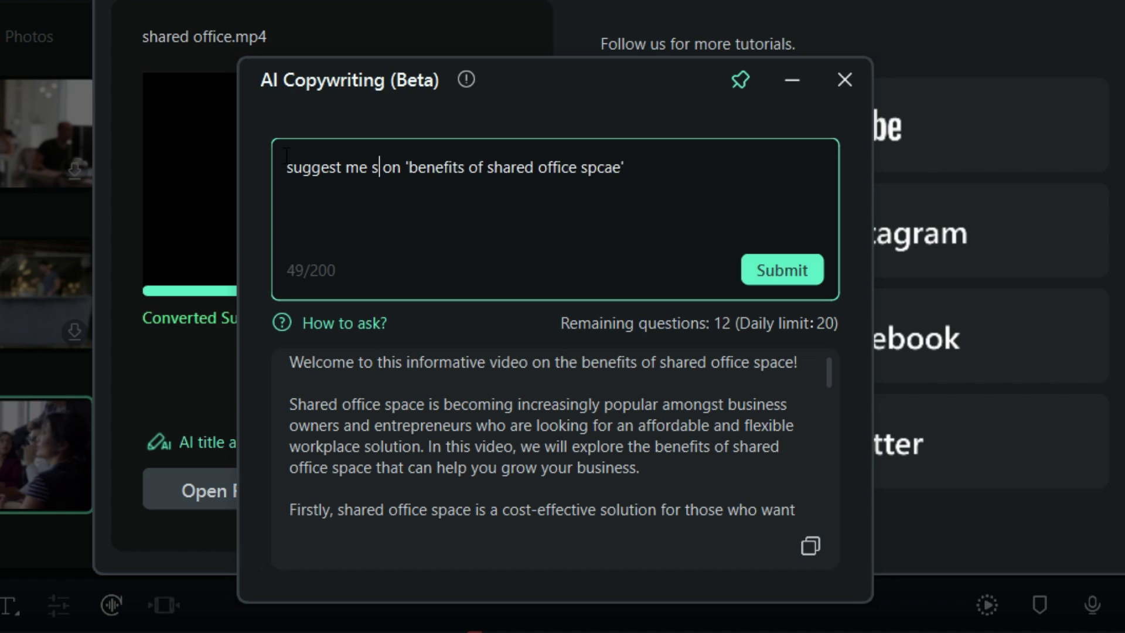
key(Return)
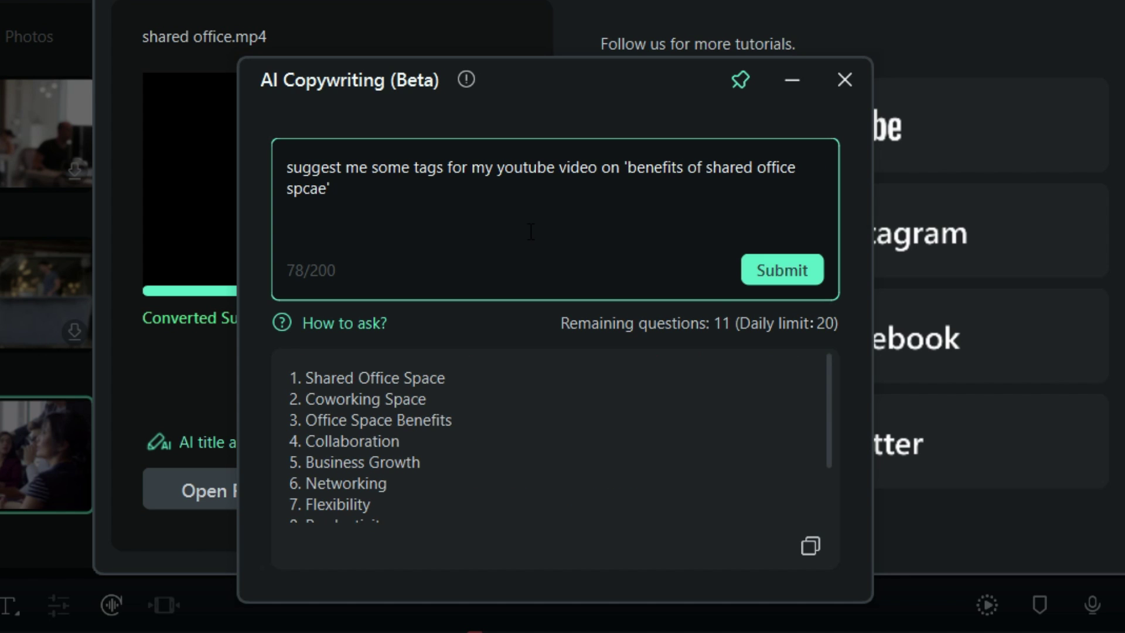
Select the Shared Office Space, Coworking Space and Office Space Benefits tags, then clear the selection
drag(446, 378, 310, 373)
drag(435, 397, 311, 396)
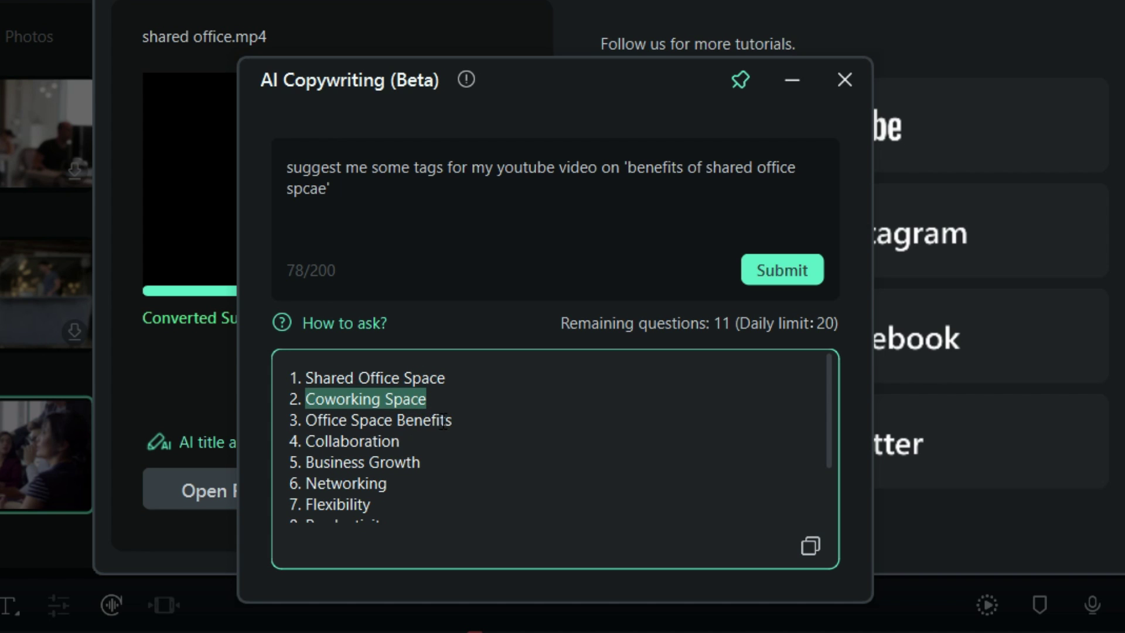
drag(460, 420, 312, 421)
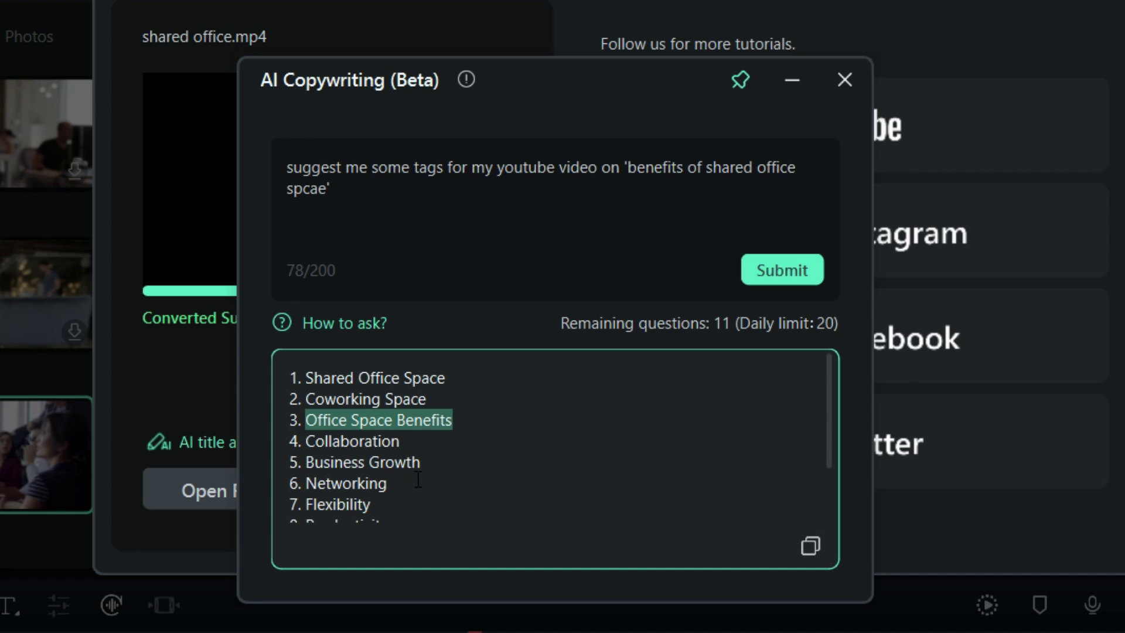
scroll(418, 479, down, 2)
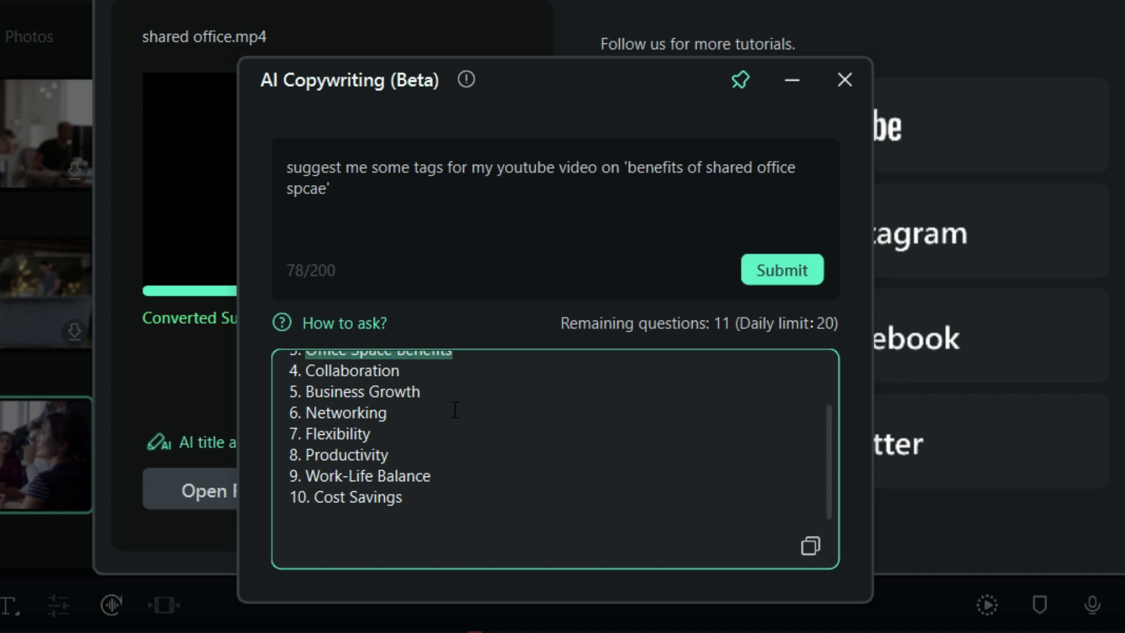
click(432, 499)
scroll(516, 474, up, 2)
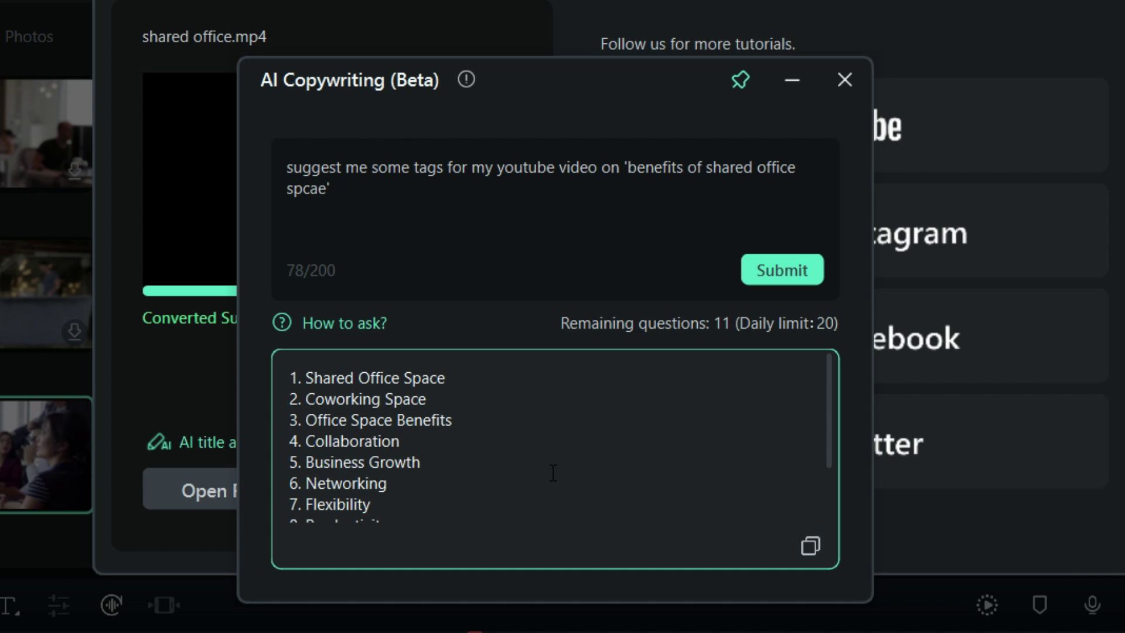
Close the AI Copywriting (Beta) window to return to the shared office.mp4 export panel
click(838, 73)
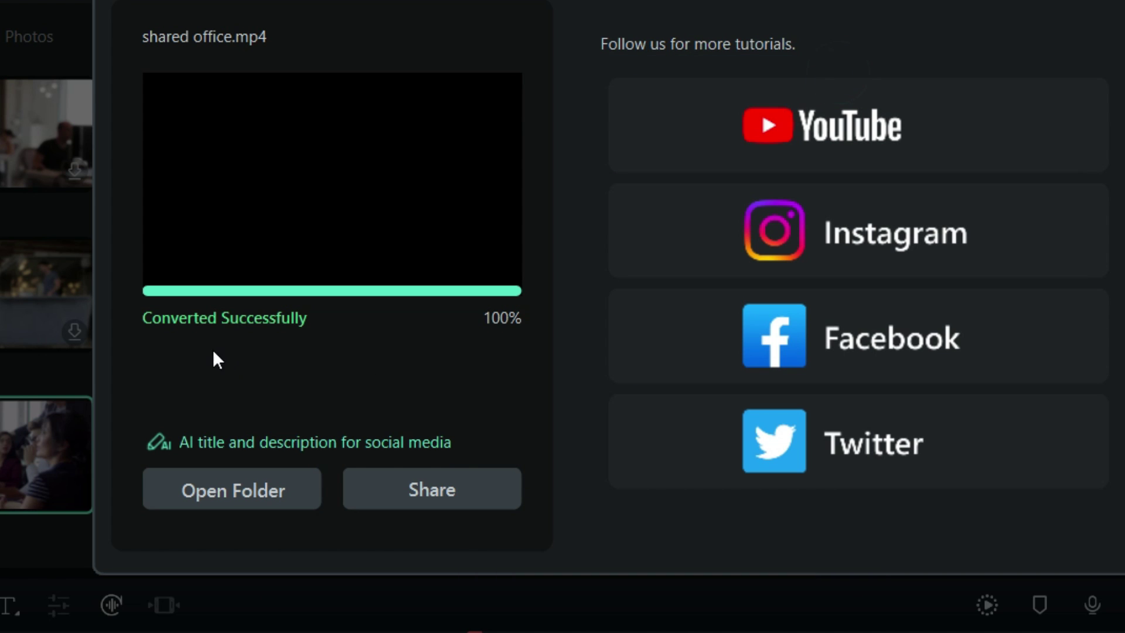